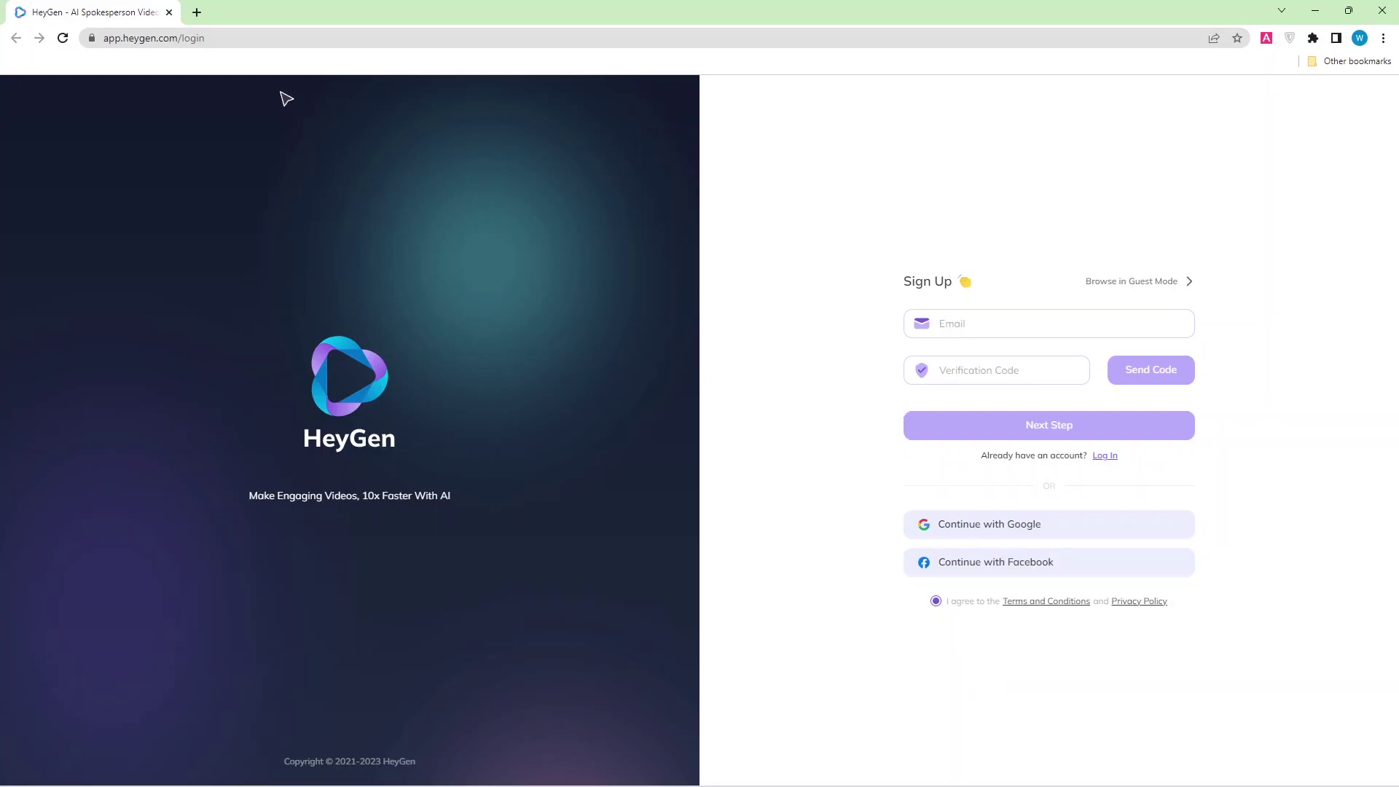
Search Google for 'movio' in a new tab and open the 'All in One AI Video Generator' article.
key(ctrl+t)
click(136, 17)
click(260, 15)
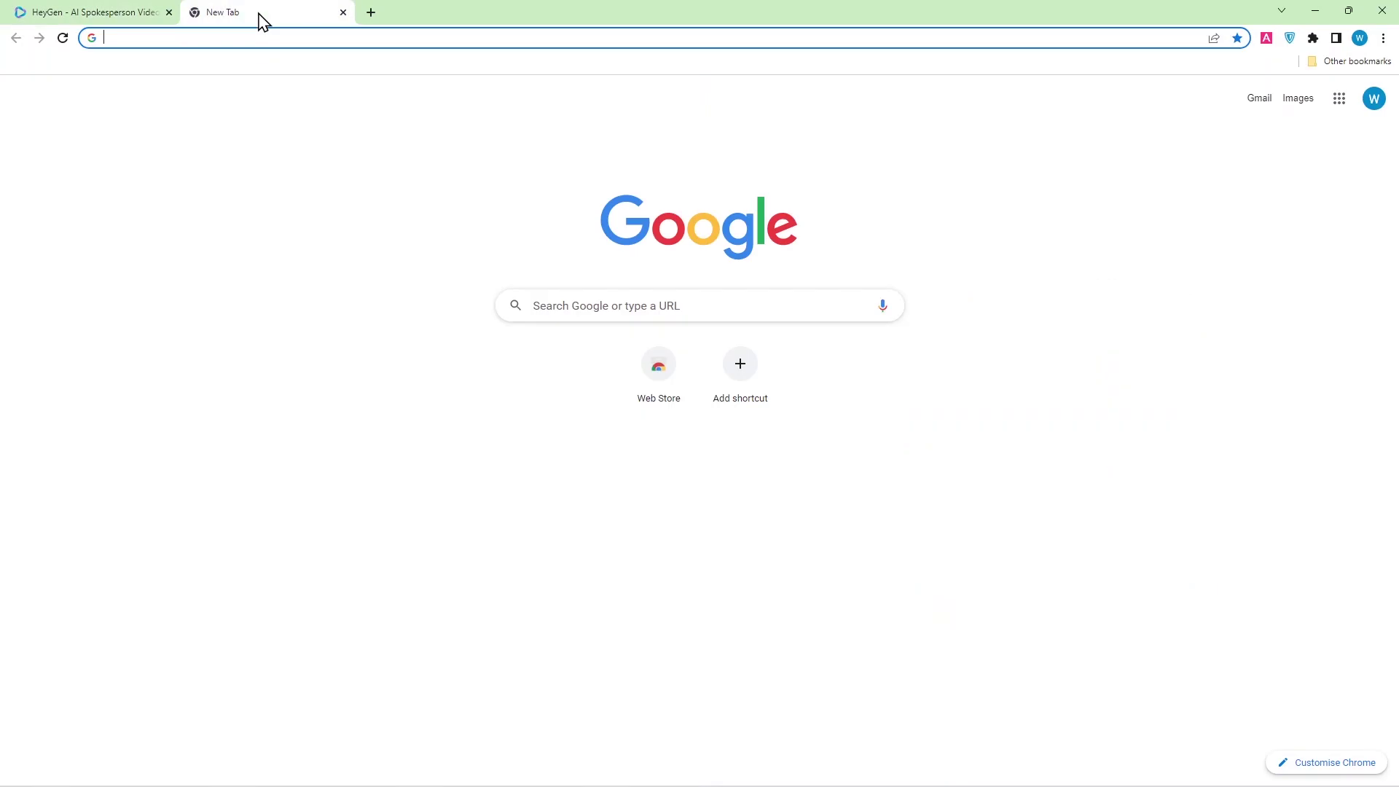
text(mo)
key(Return)
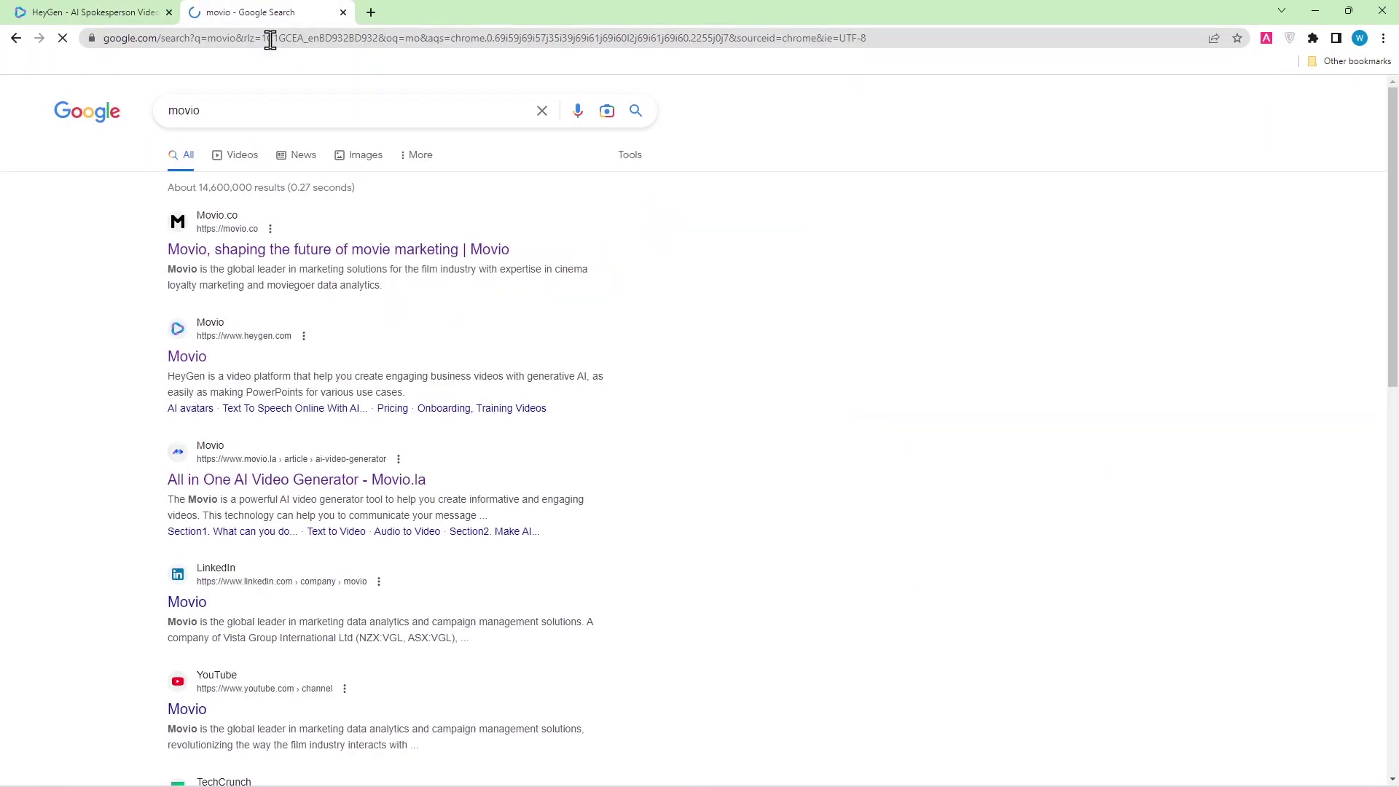
click(277, 488)
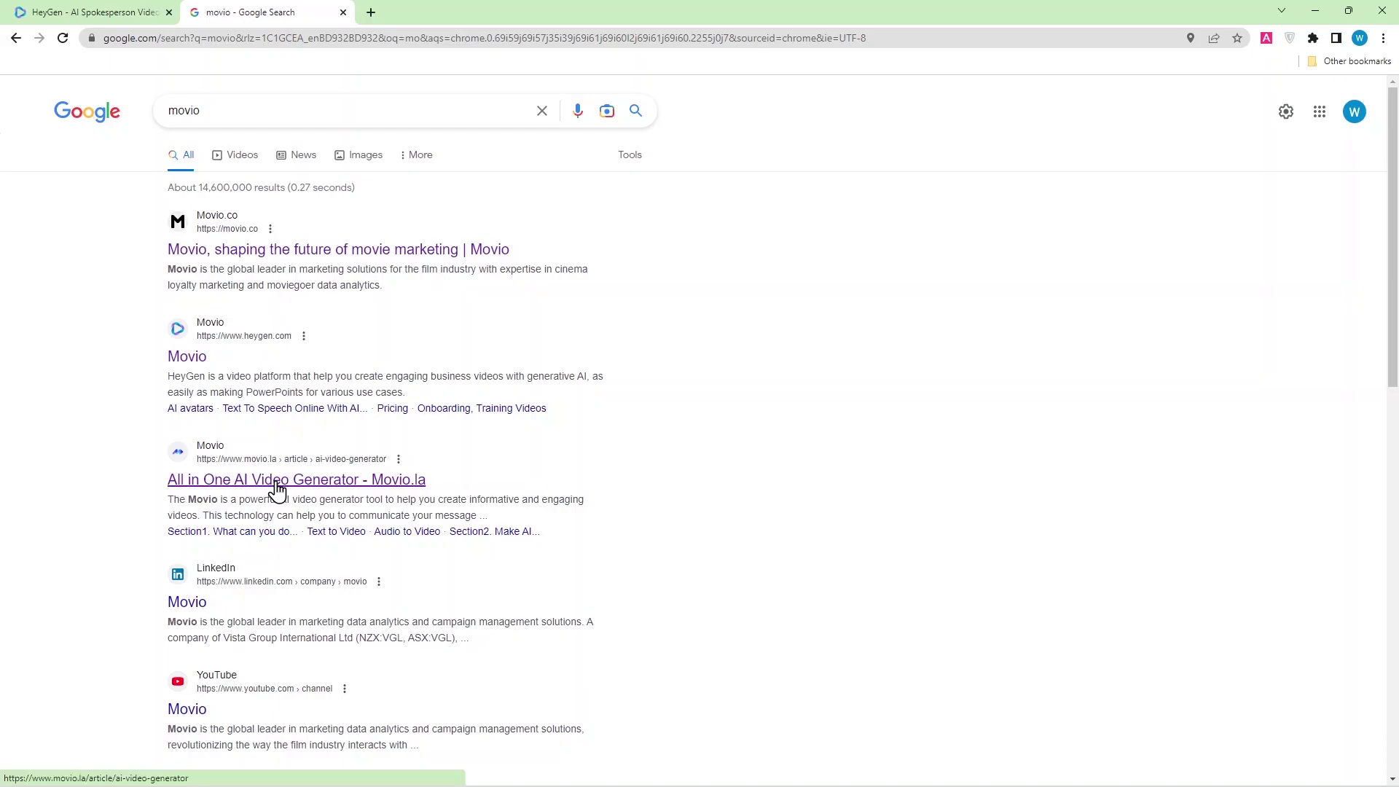
click(419, 11)
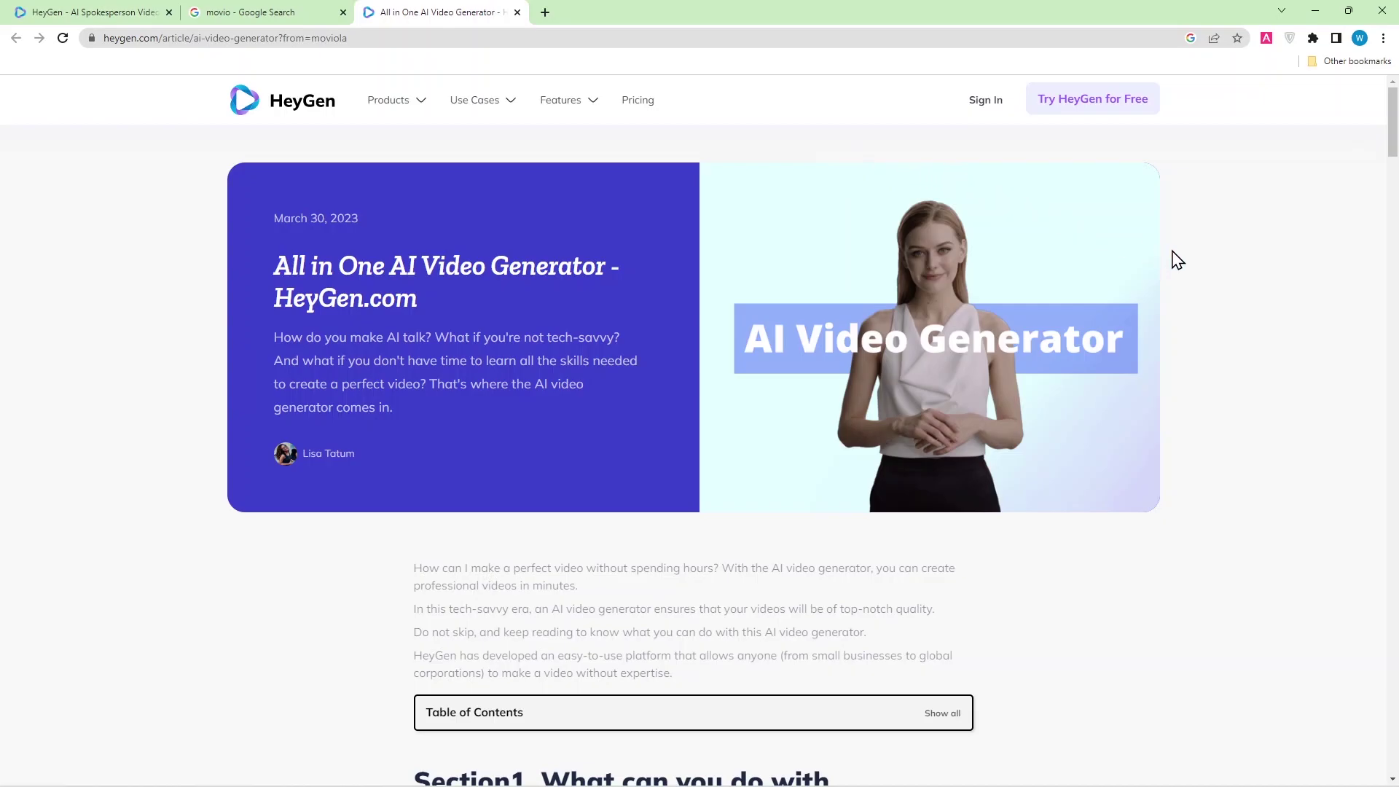
Launch HeyGen for free, dismiss the welcome tutorial, and go to the Avatar page.
click(1080, 100)
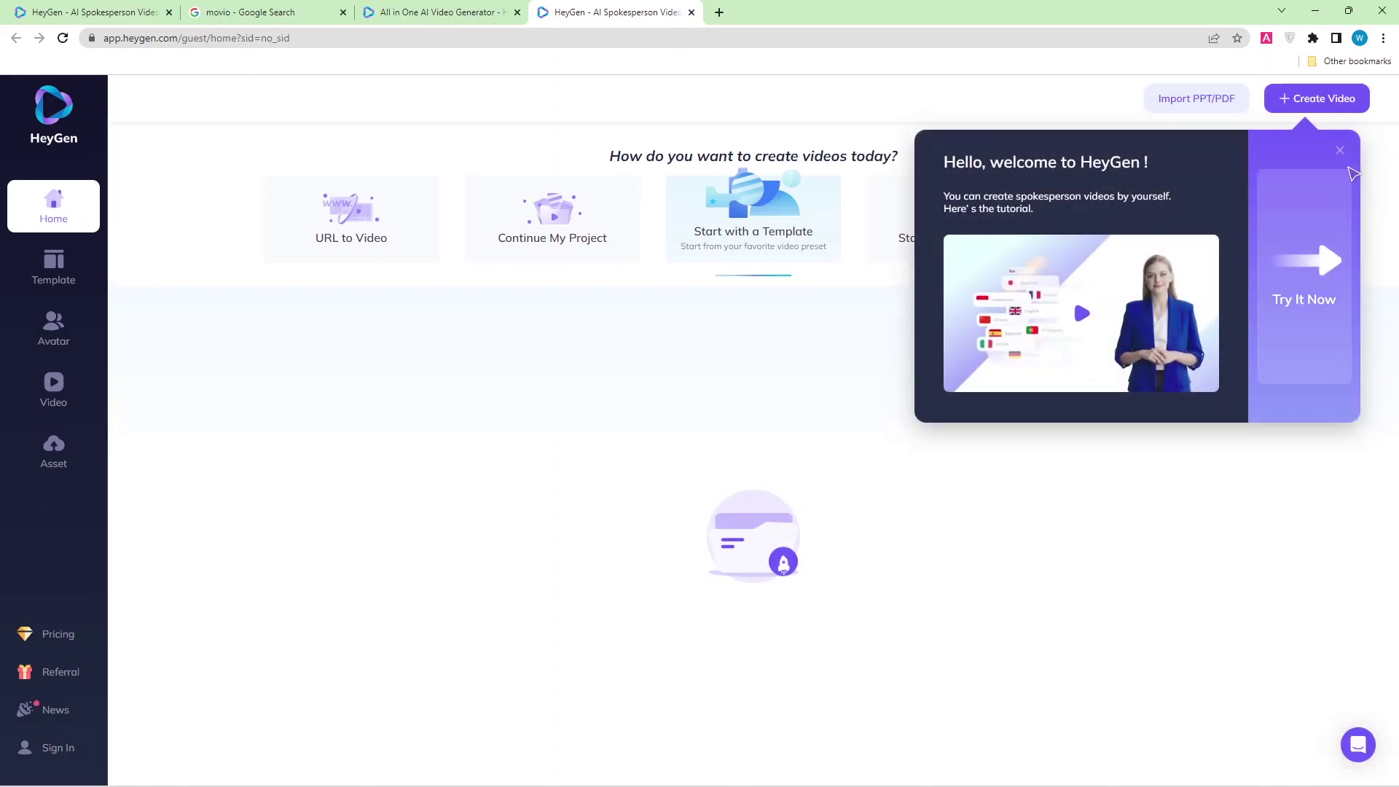
click(1339, 150)
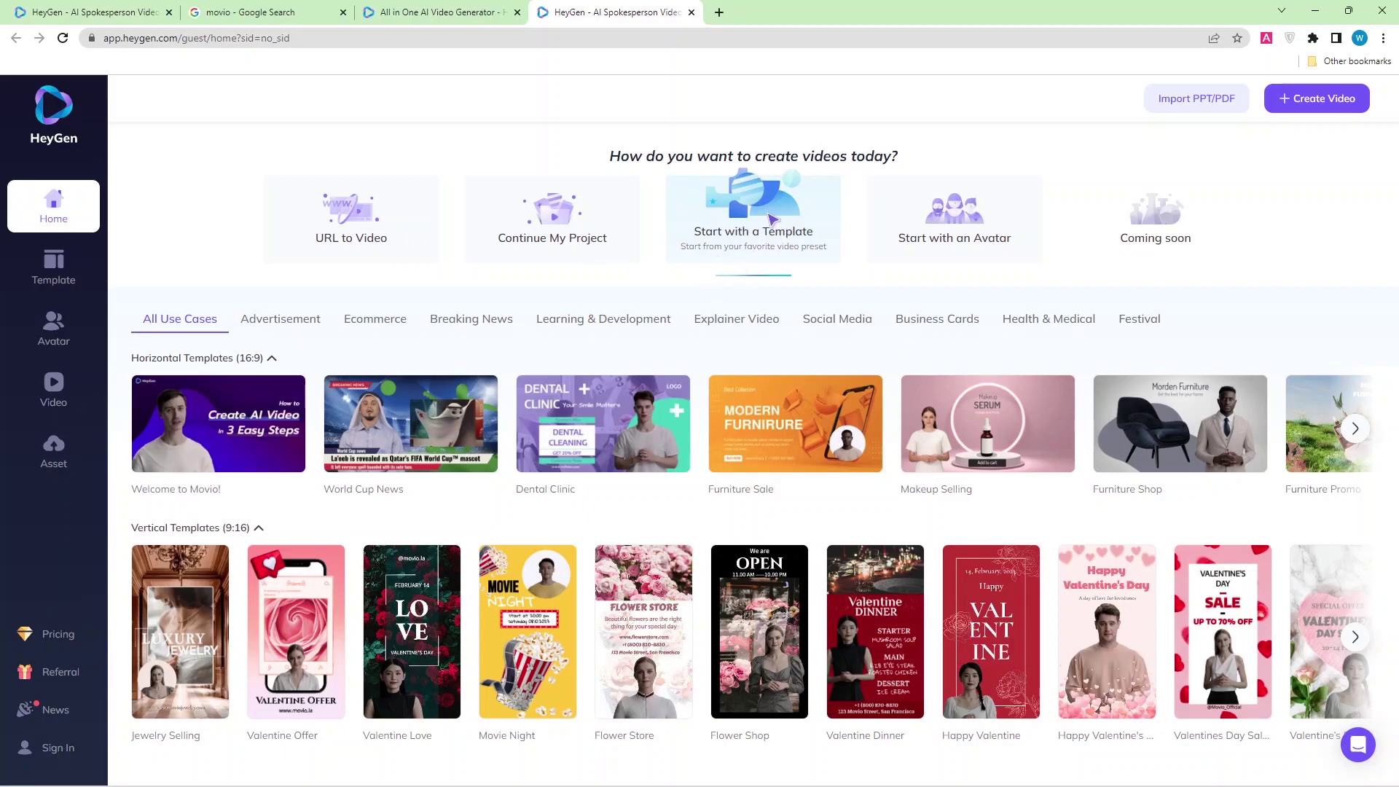
click(73, 335)
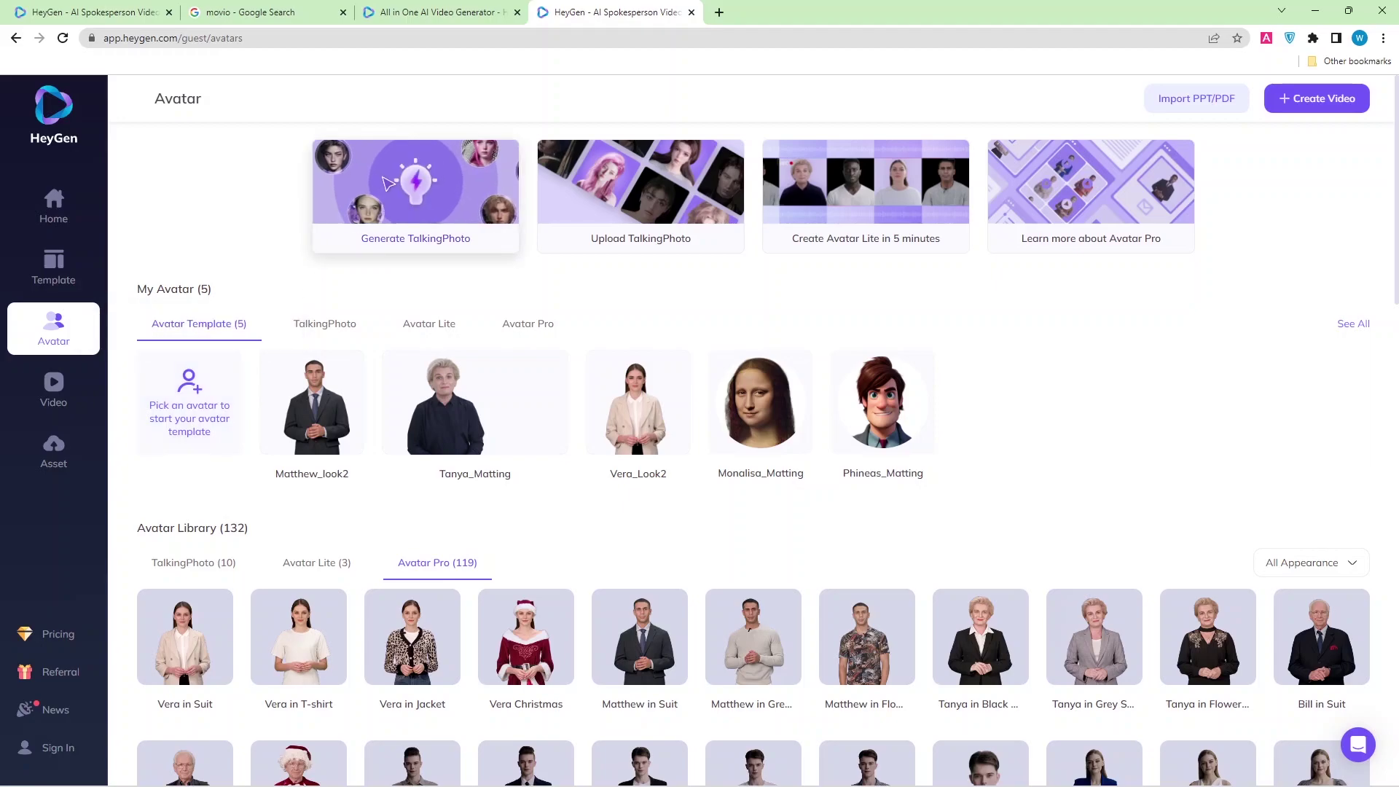
Explore the TalkingPhoto options, opening and then closing the custom TalkingPhoto generator.
click(395, 191)
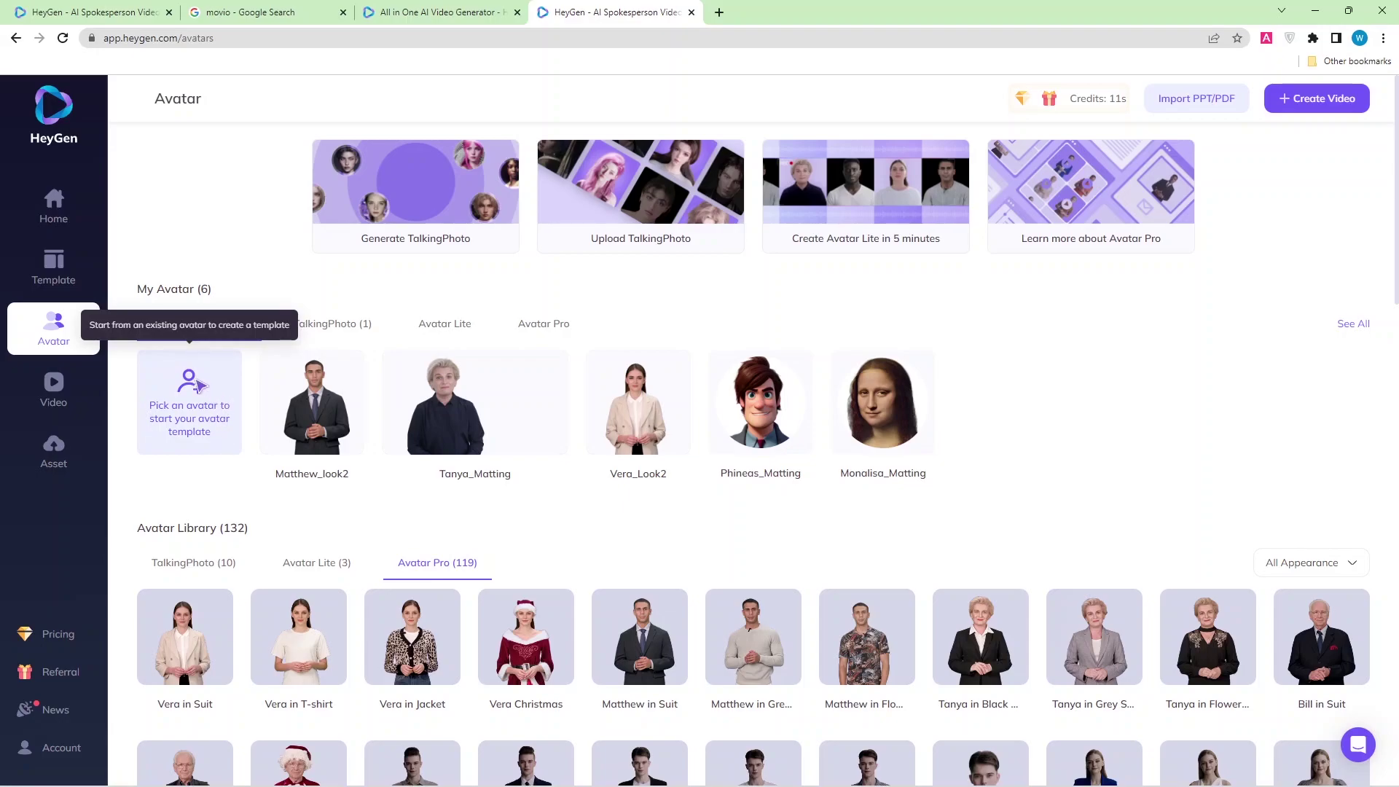
click(197, 382)
scroll(189, 394, up, 5)
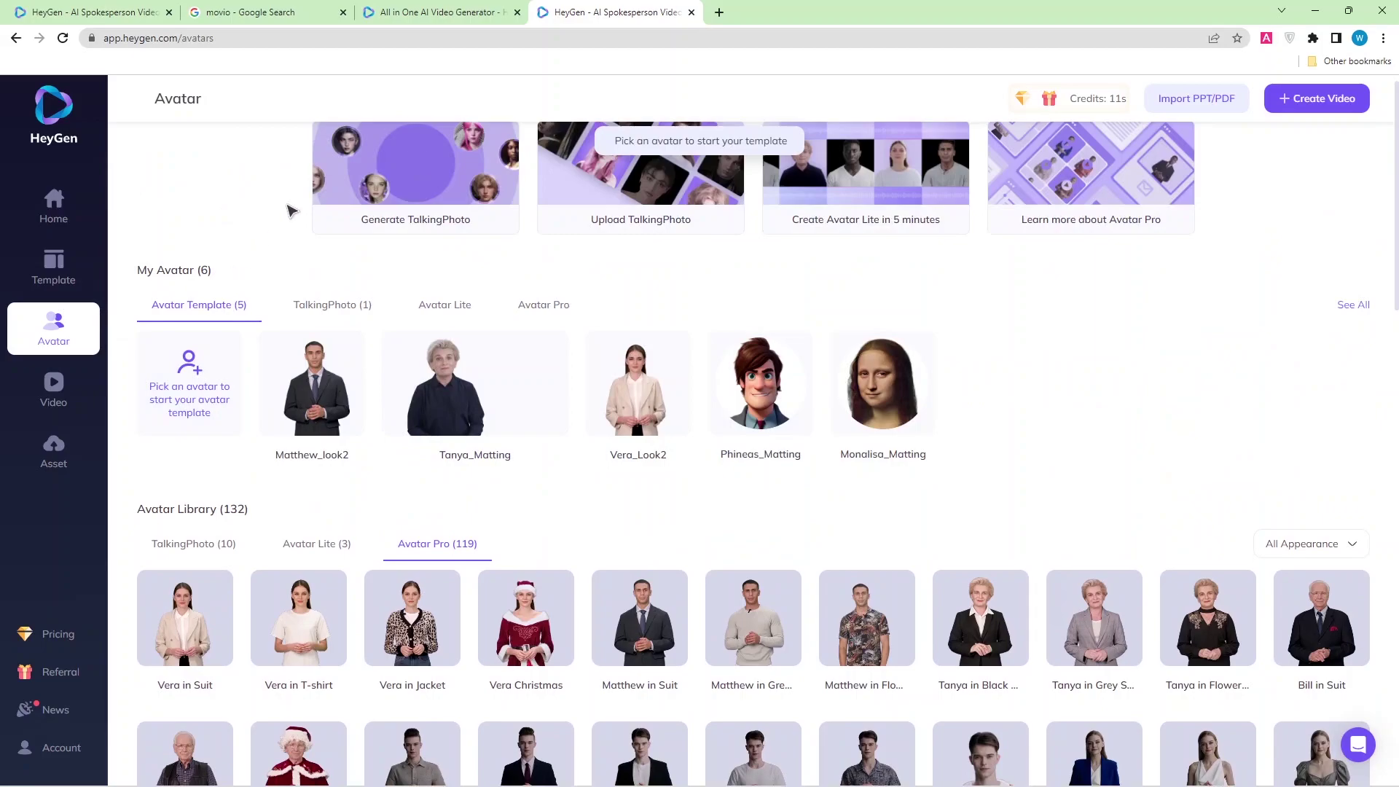
click(430, 182)
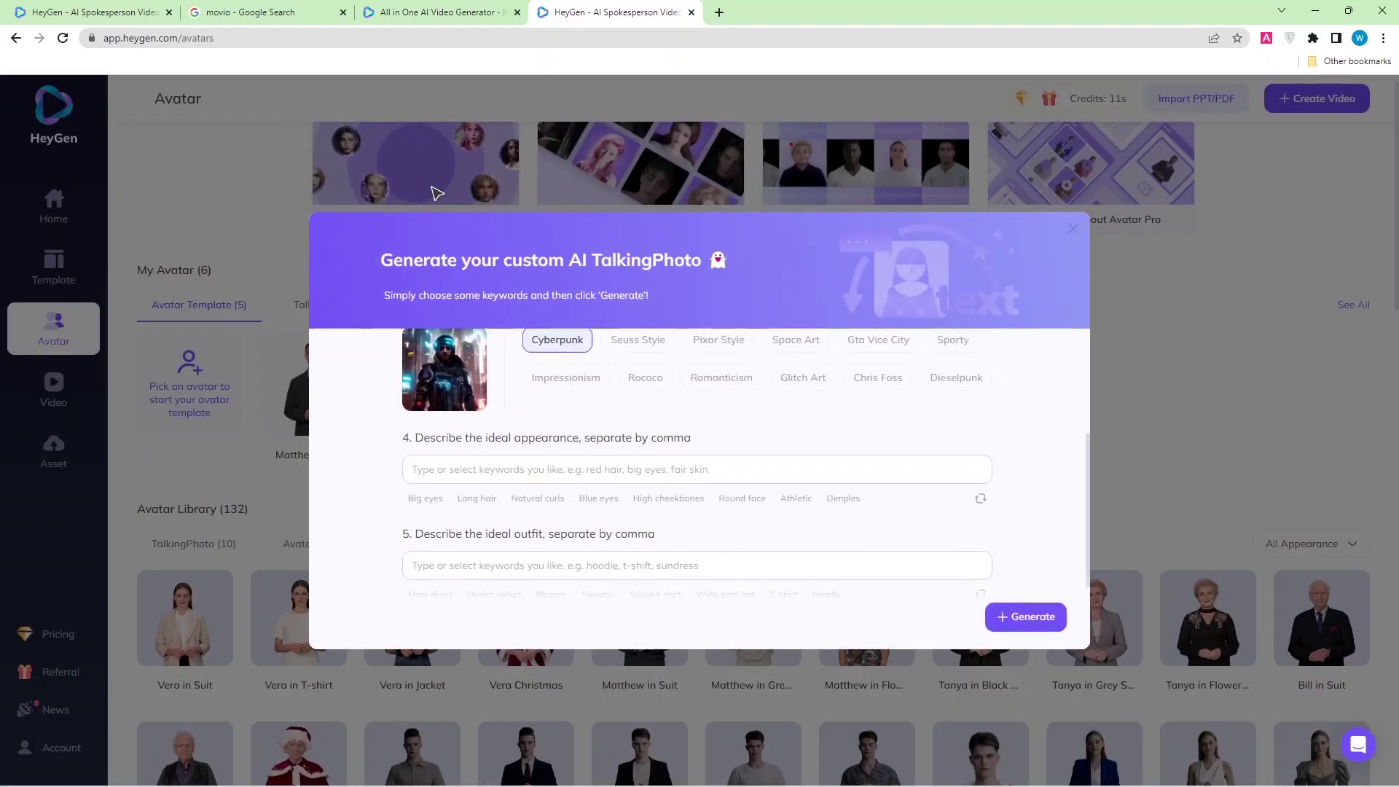
click(1072, 229)
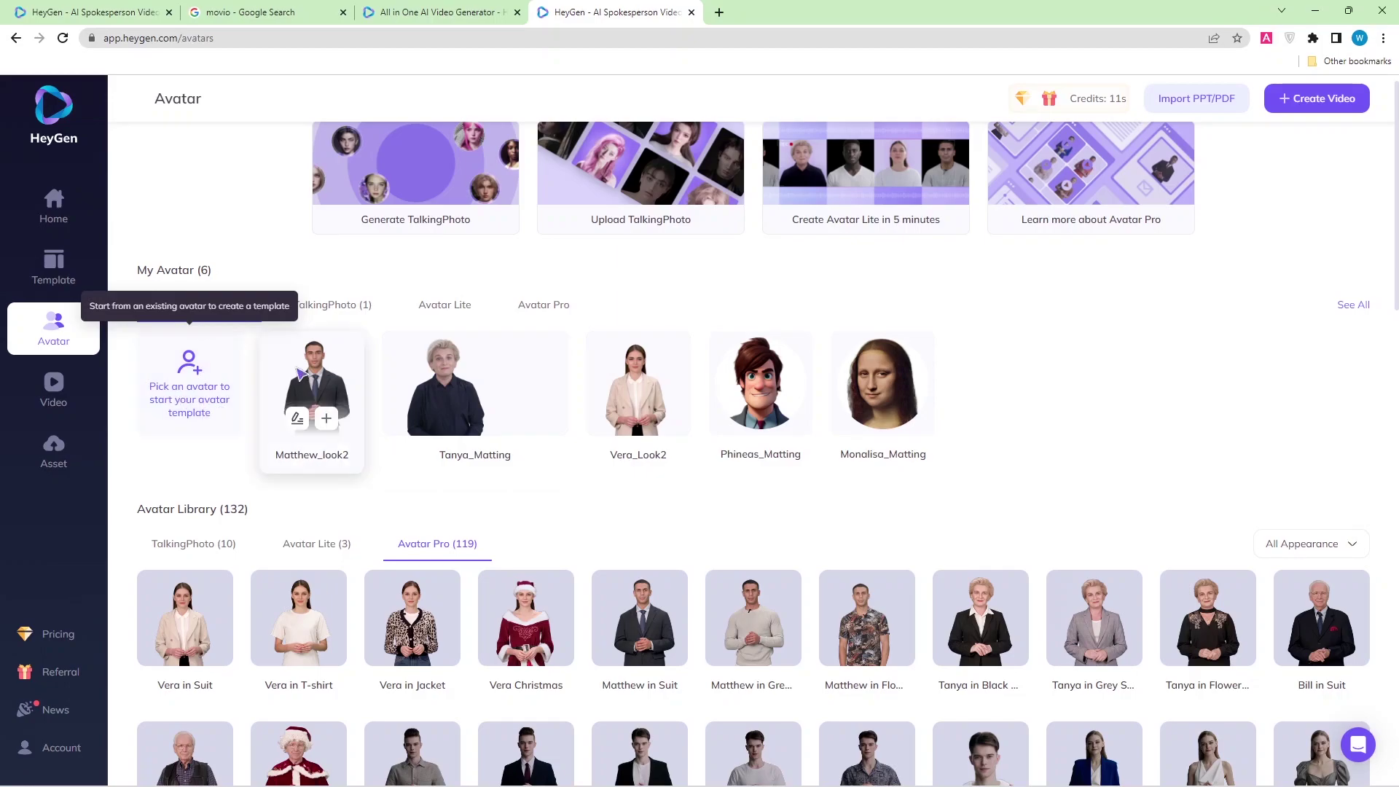
Create an avatar template from the existing talking photo.
click(327, 307)
click(195, 384)
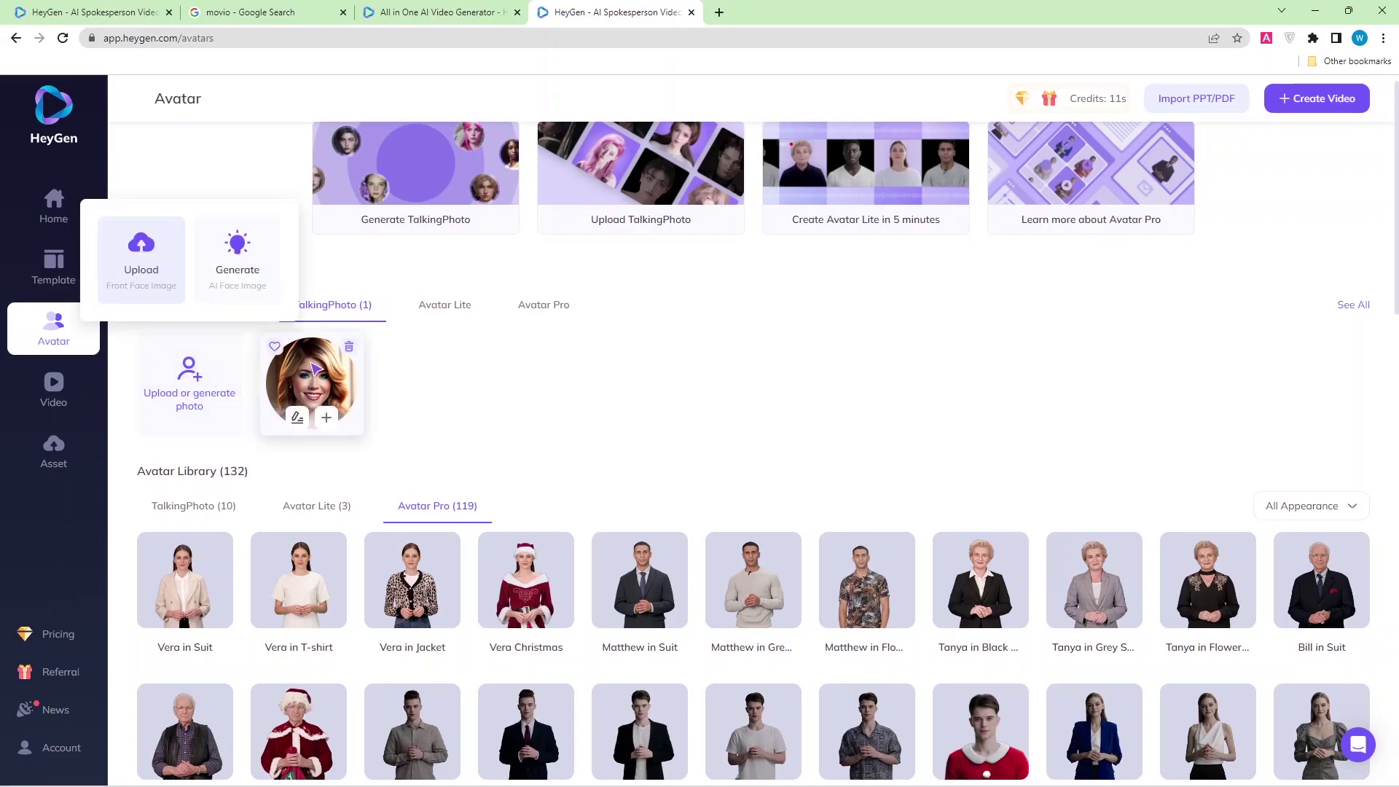
click(297, 436)
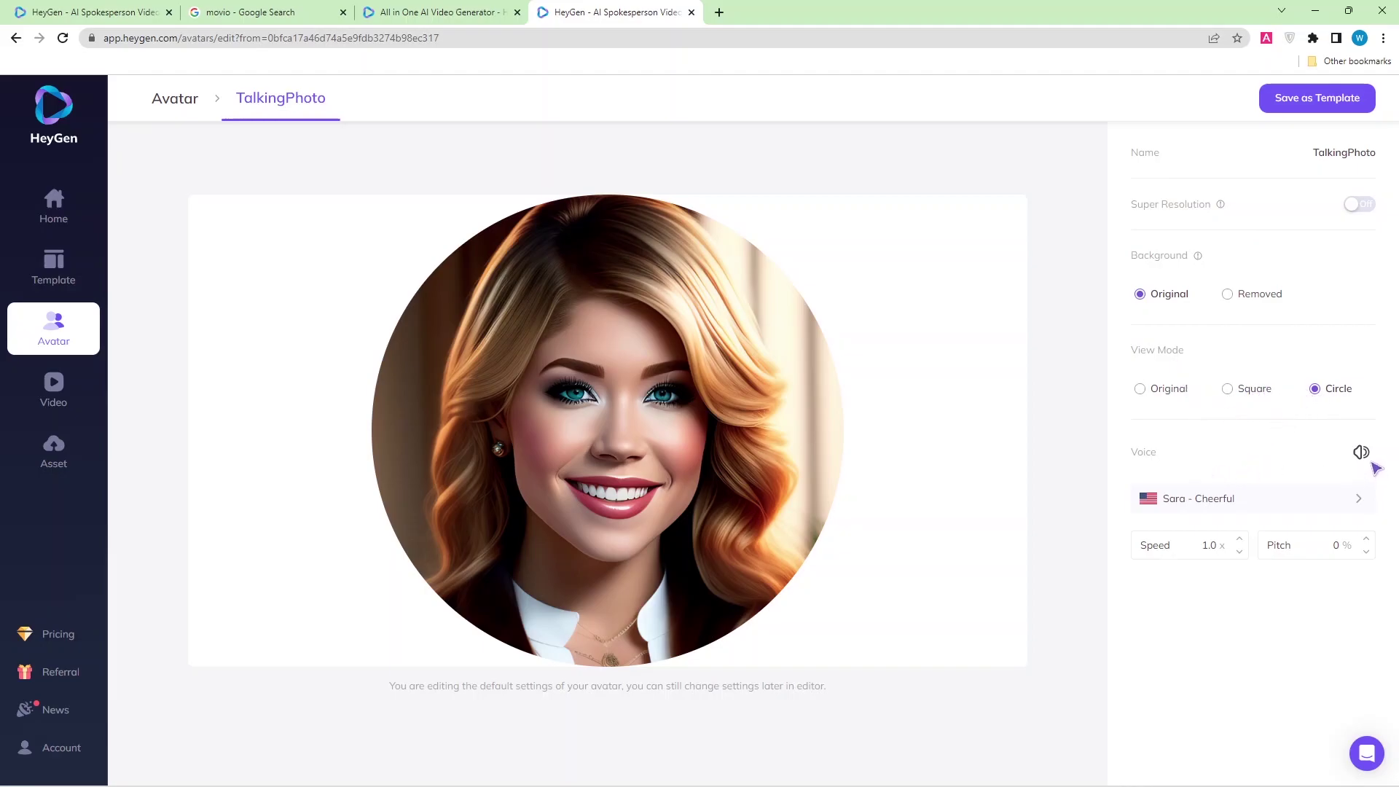
Choose the Jenny - Professional voice, turn Super Resolution on, and save as a template.
click(1355, 503)
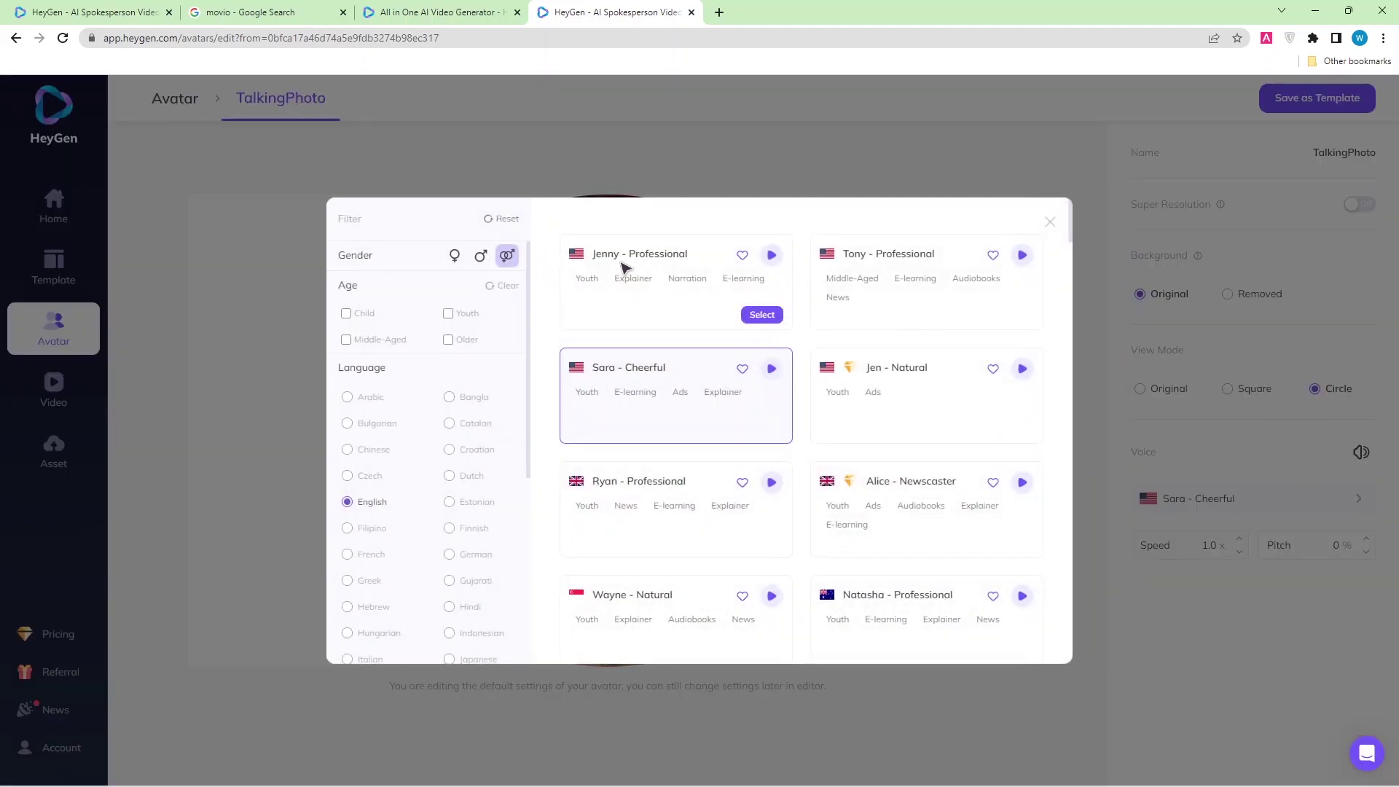
click(762, 314)
click(808, 193)
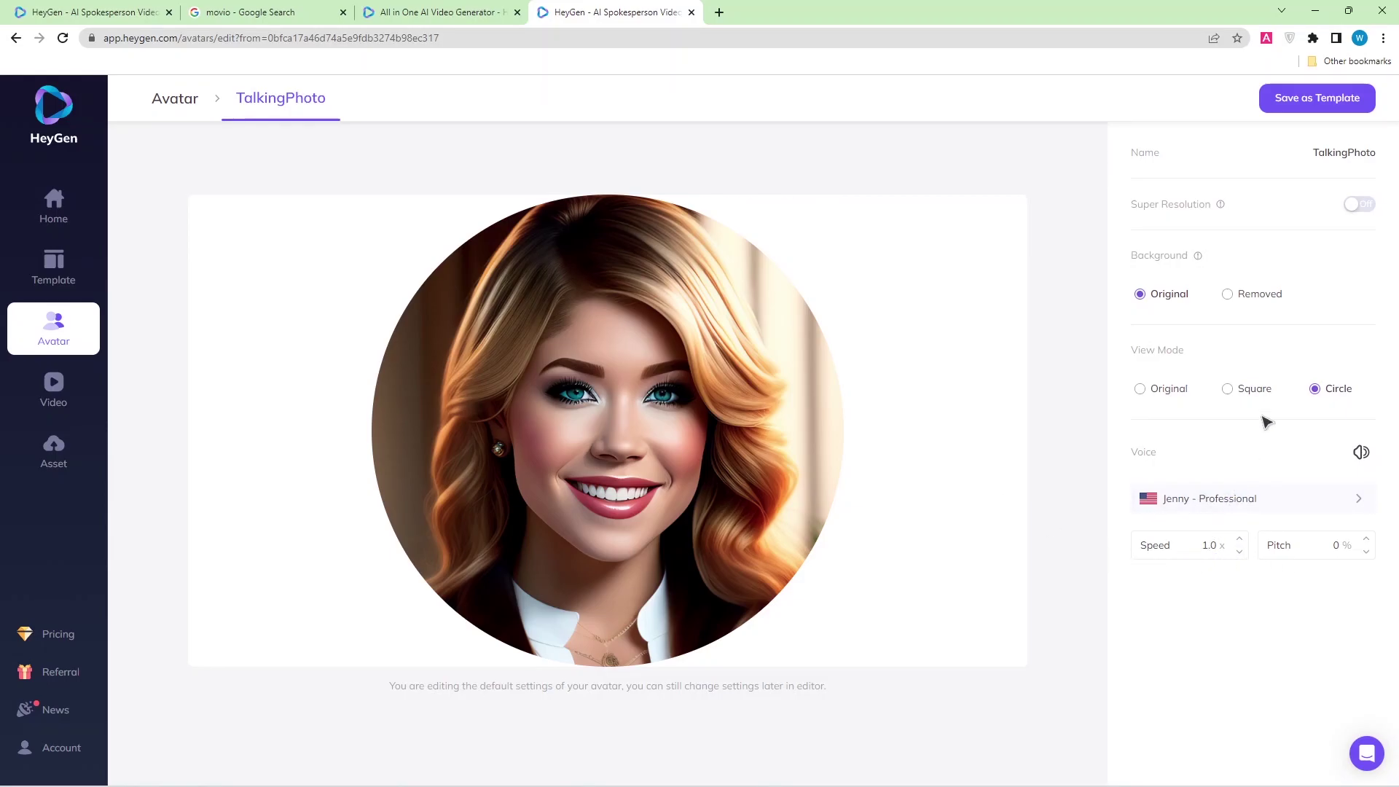
click(1367, 207)
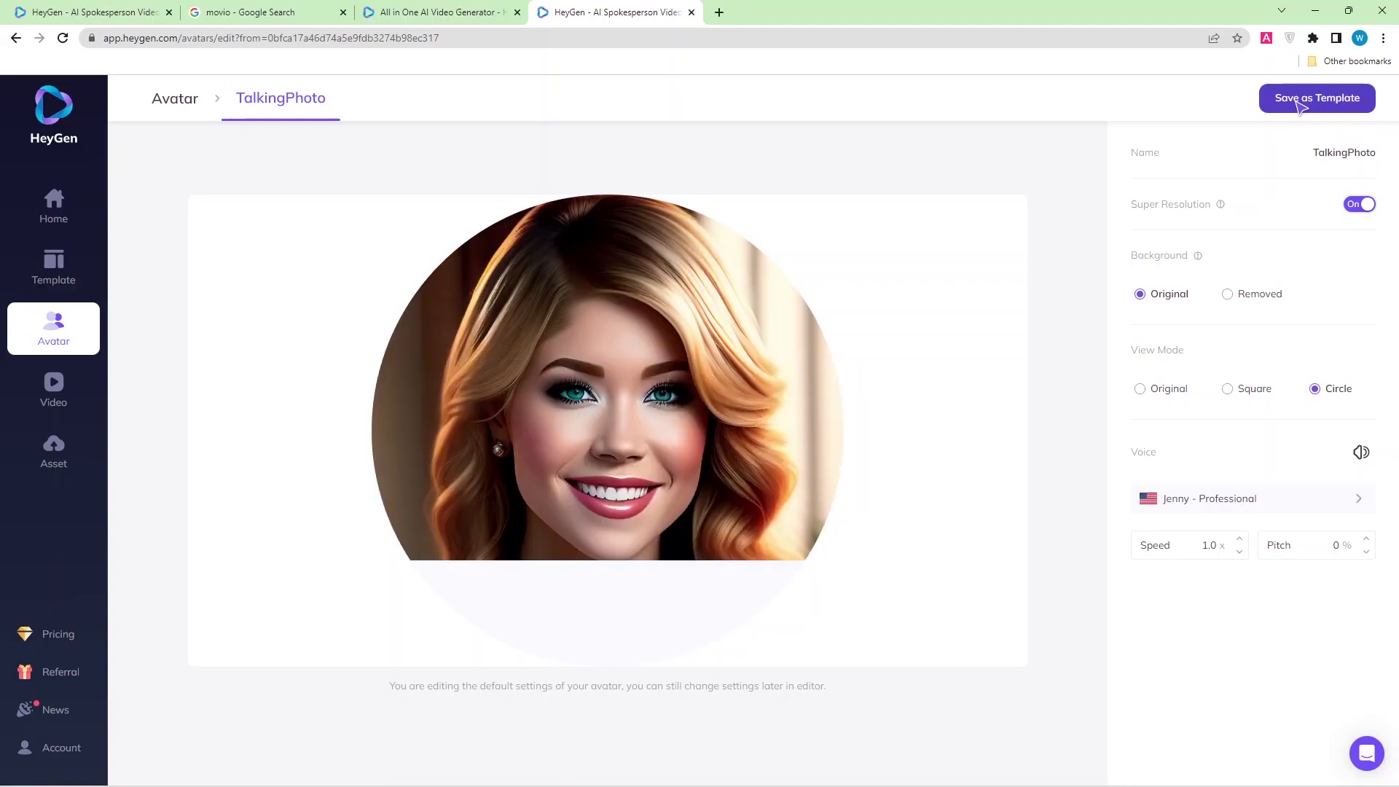
click(1300, 102)
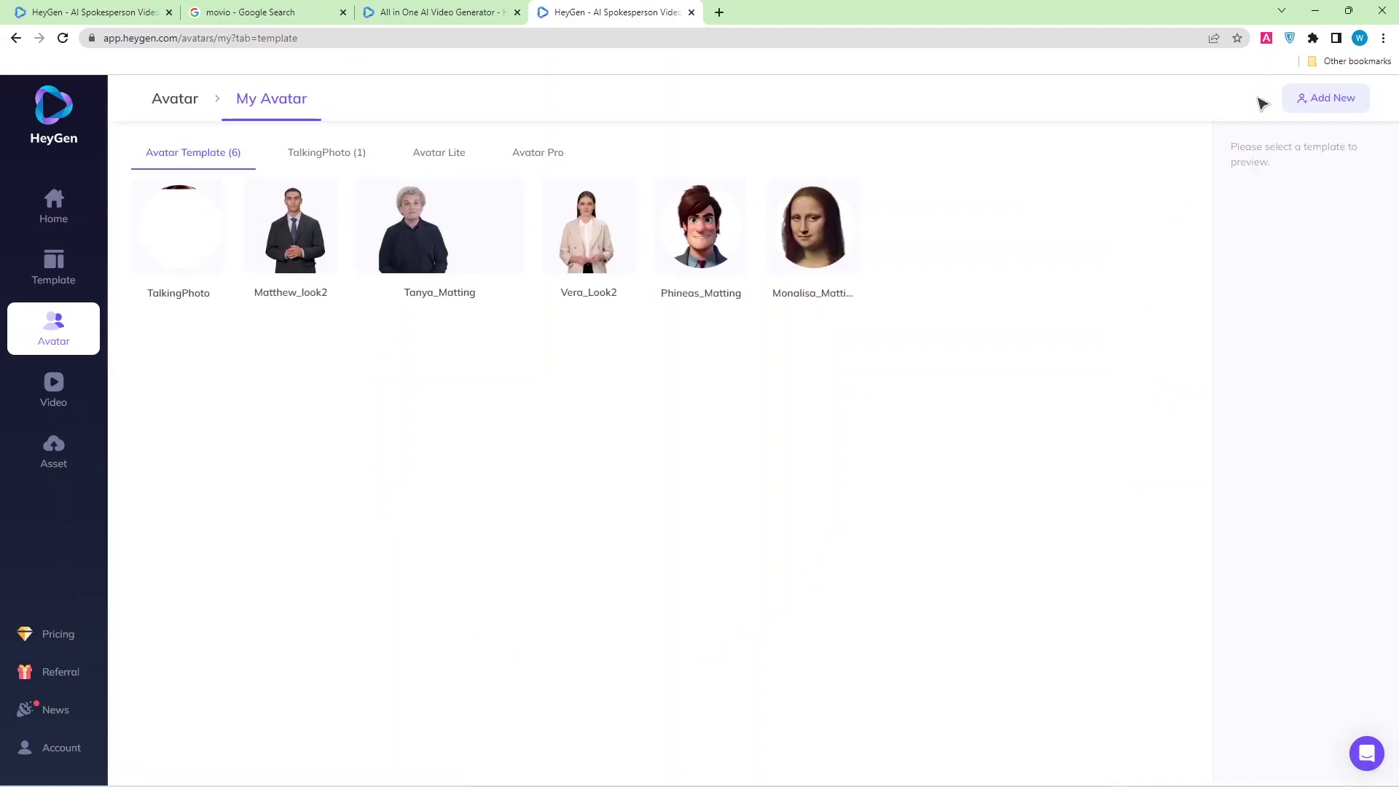
Create a Landscape video from the TalkingPhoto avatar template.
click(186, 198)
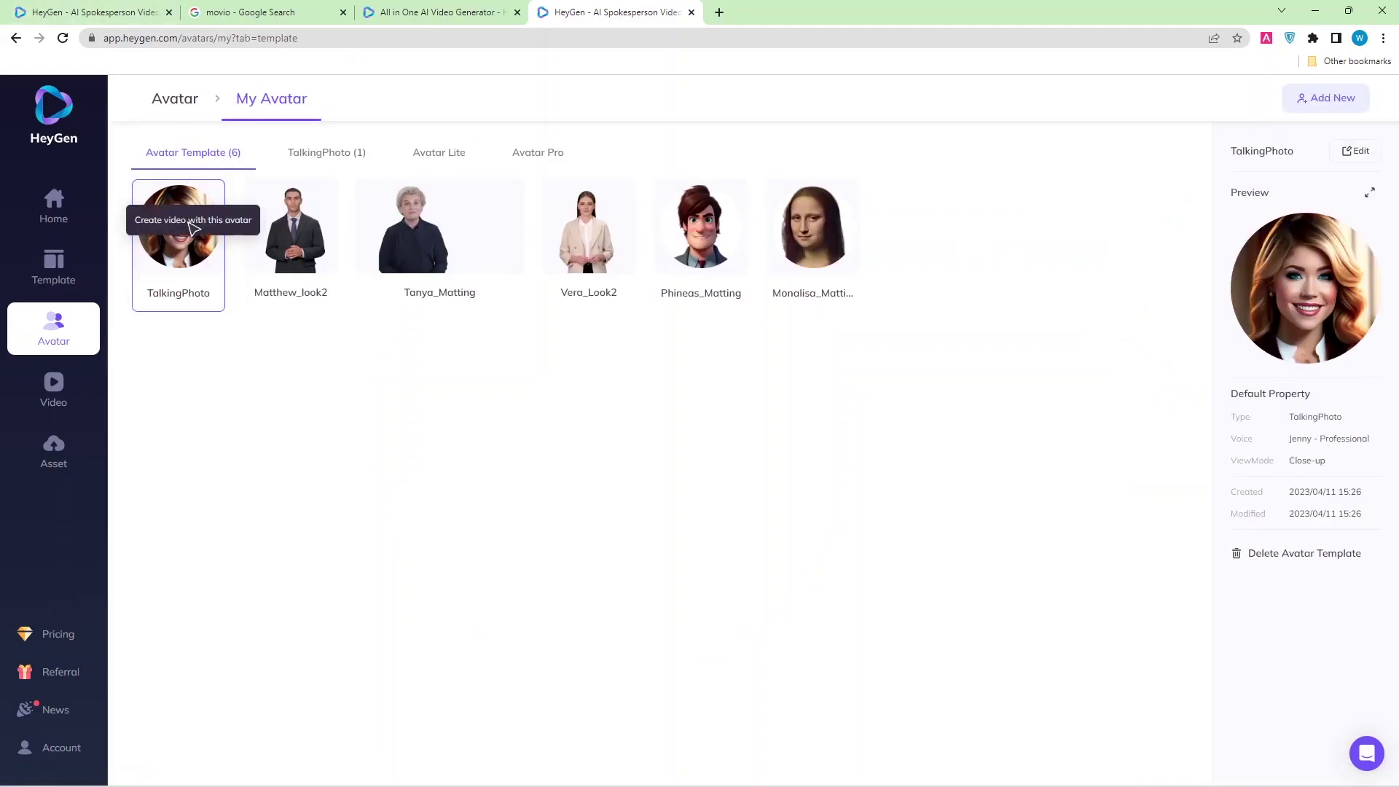
mouse_move(193, 259)
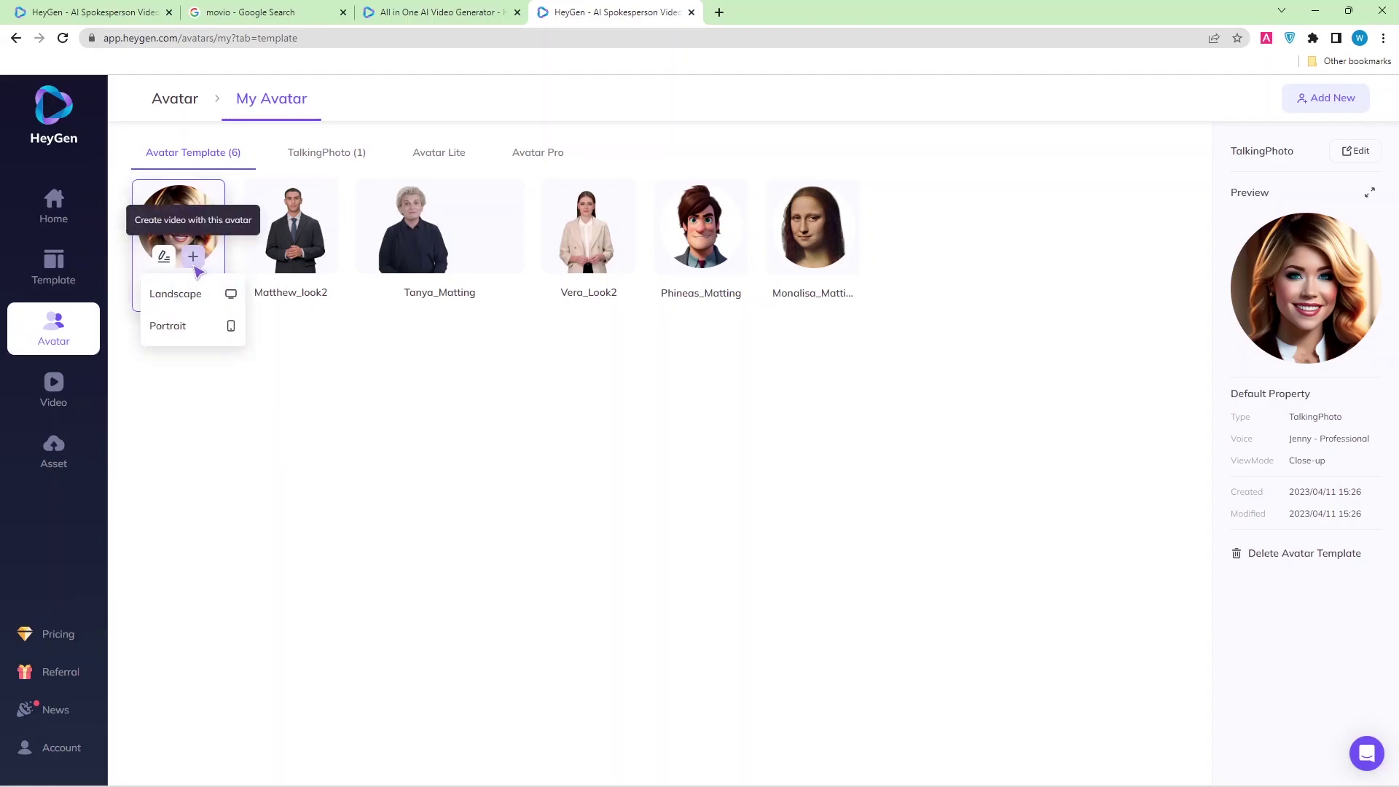
click(204, 302)
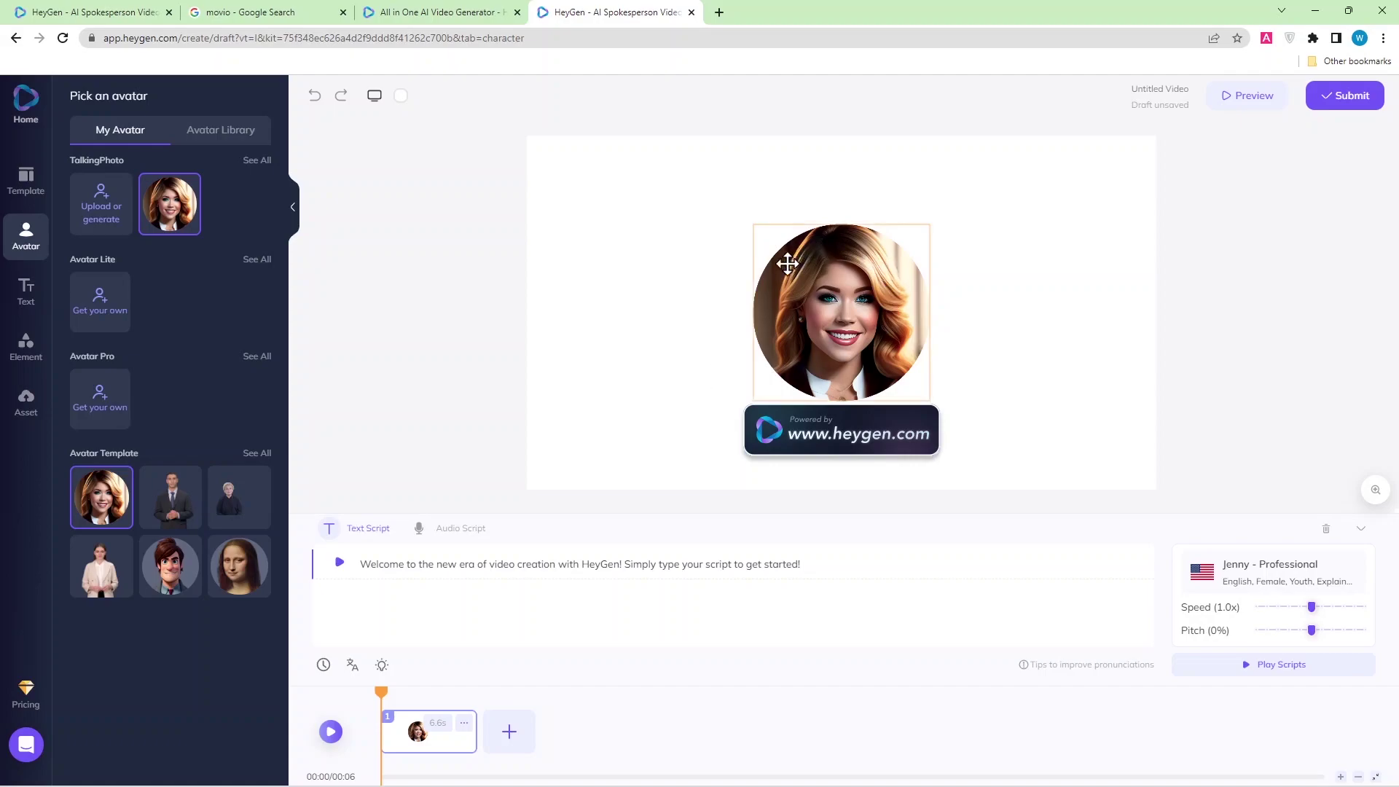
Shrink the circular avatar and move it to the canvas's upper-right corner.
drag(887, 300, 1037, 260)
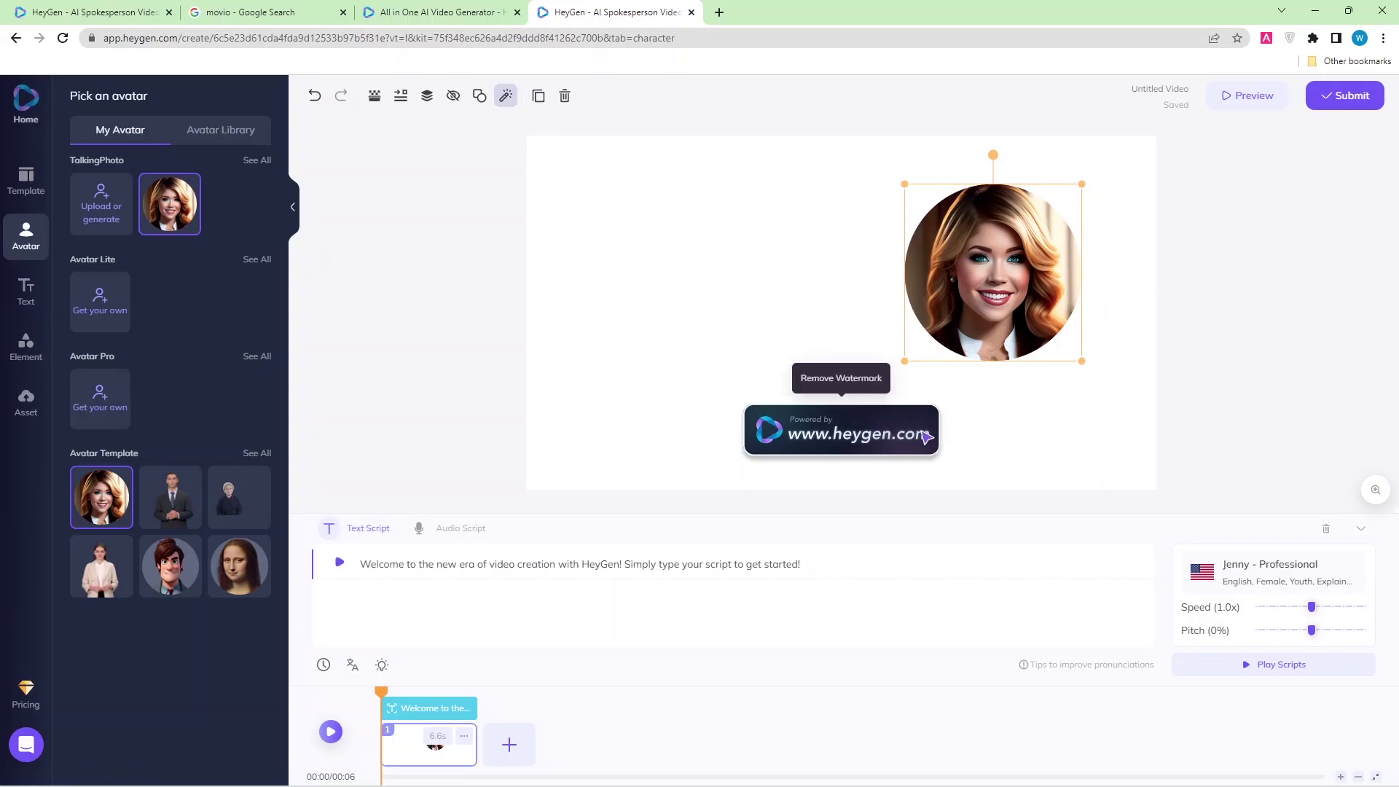
drag(978, 312, 1035, 359)
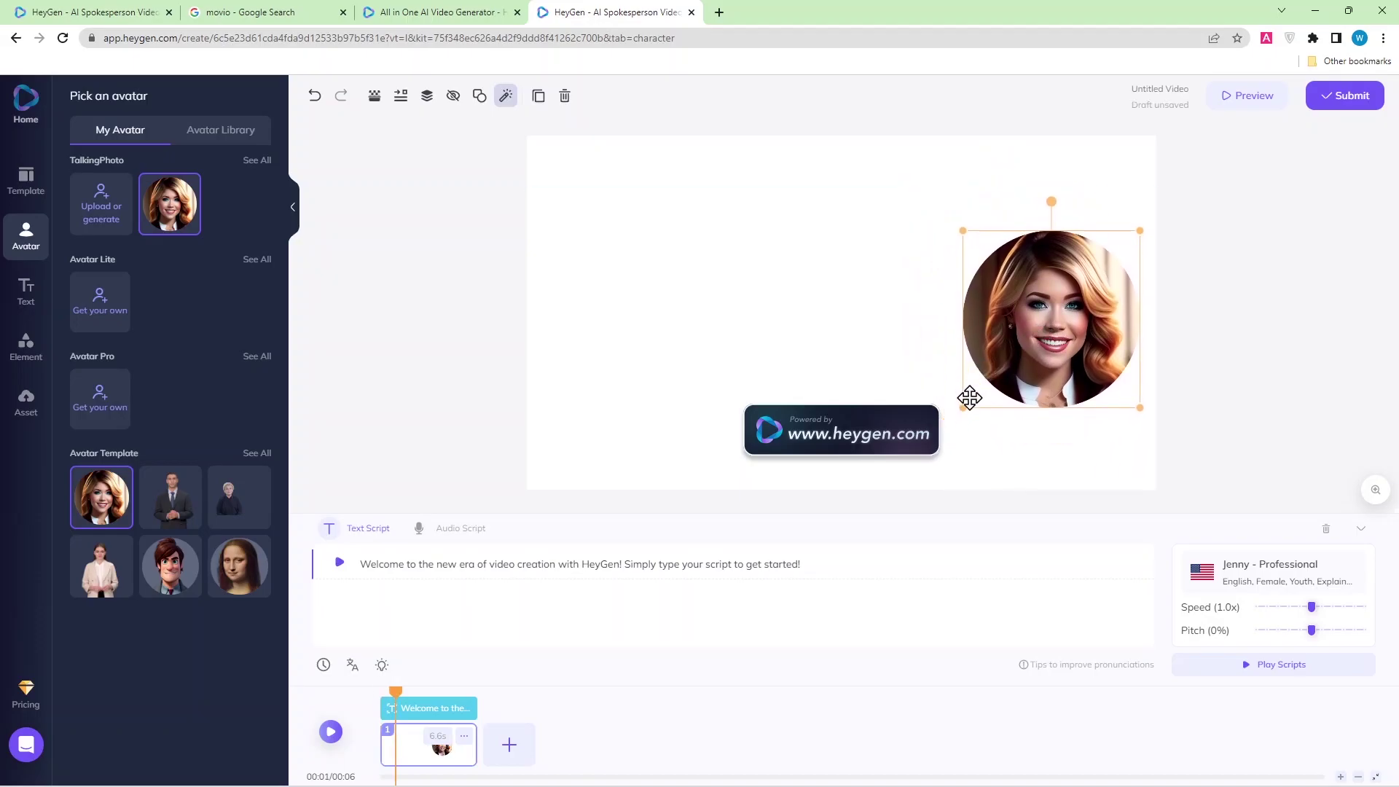
drag(963, 407, 982, 388)
drag(1051, 338, 1055, 274)
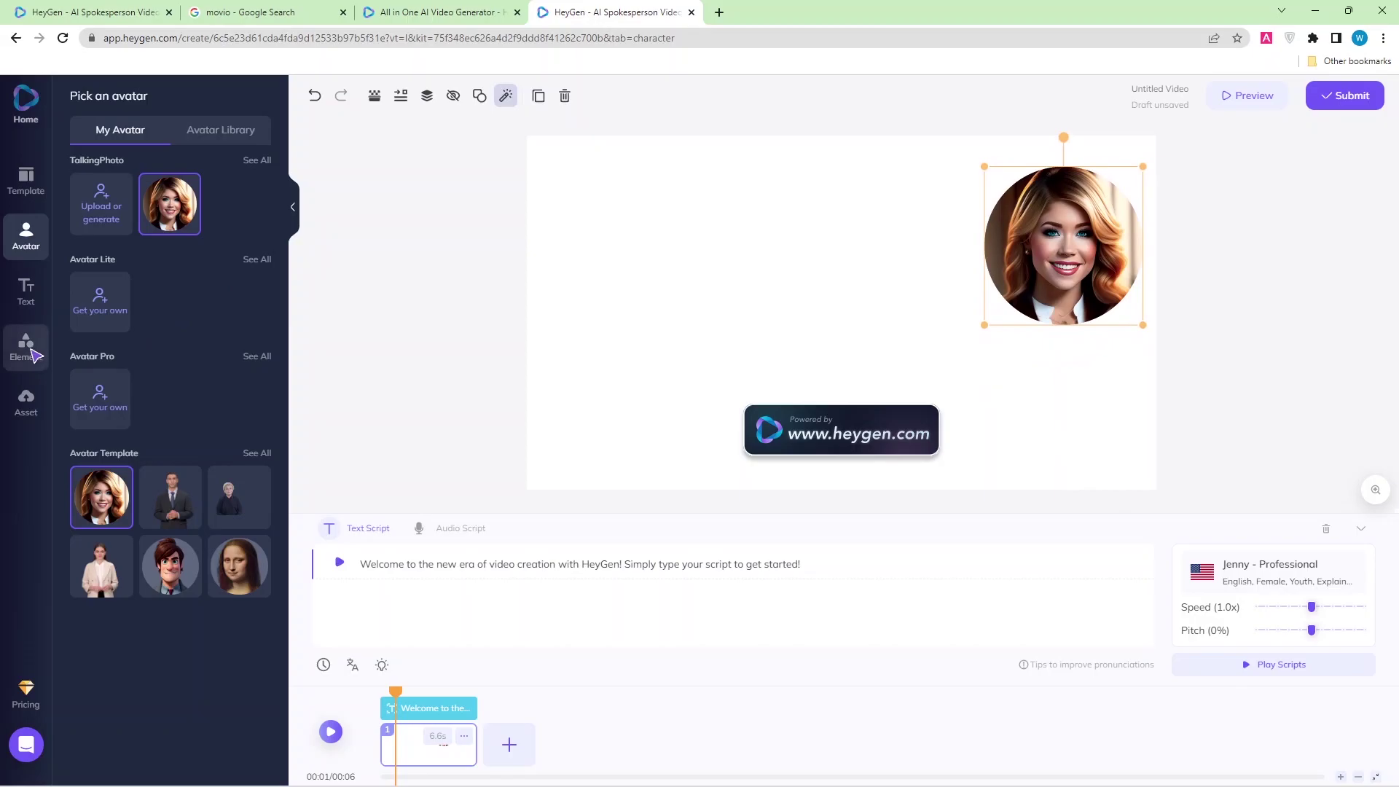
click(30, 351)
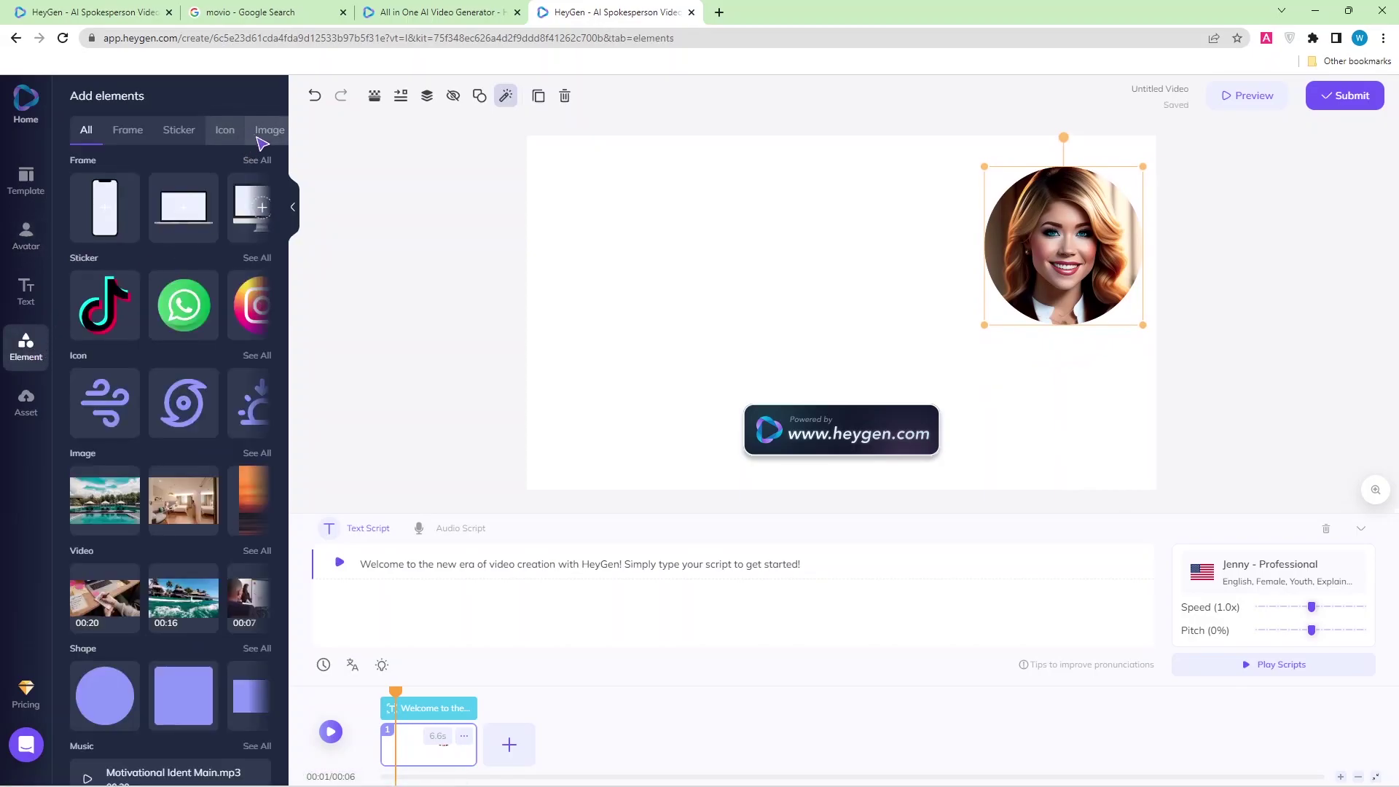
Add the 00:16 ocean bungalow stock video and drag it up and left of the avatar.
click(263, 137)
click(238, 136)
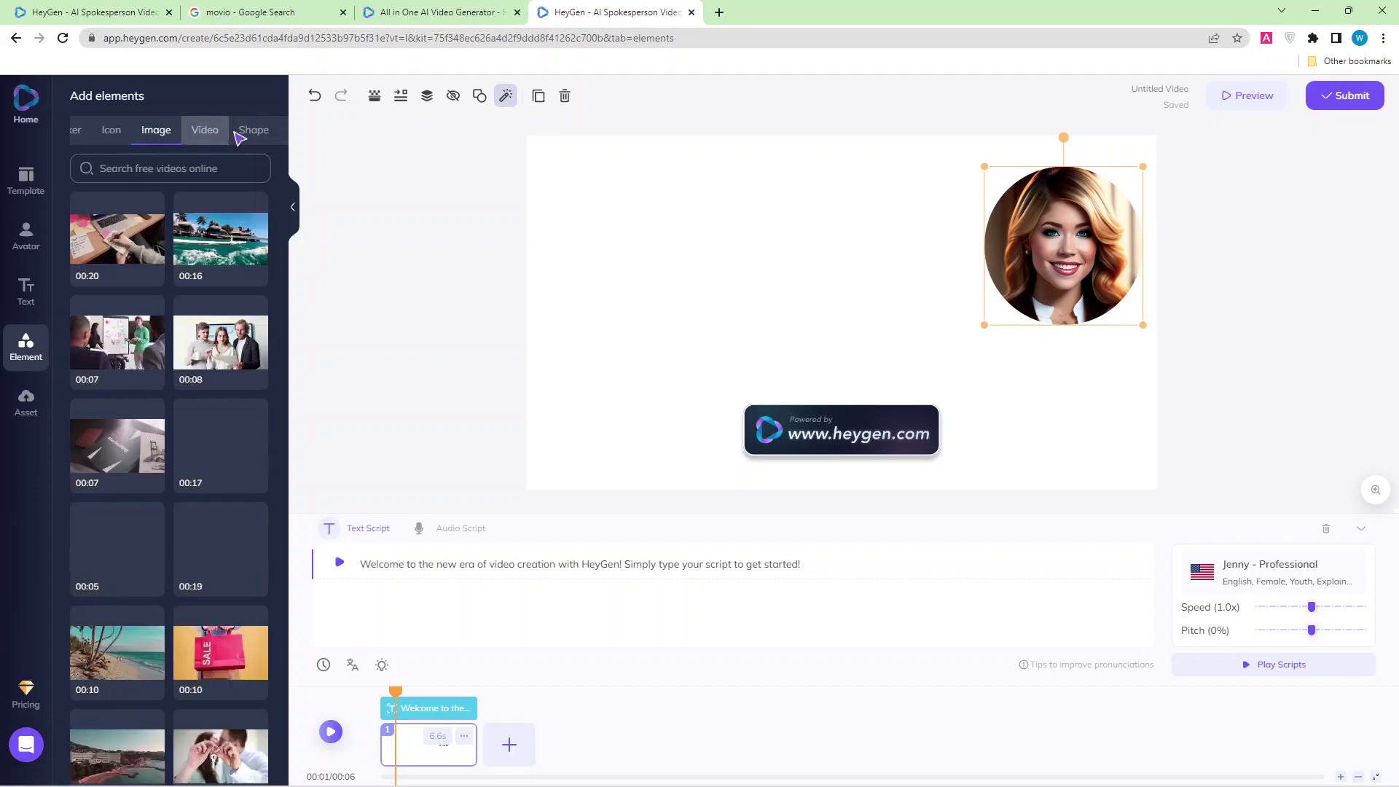
click(219, 241)
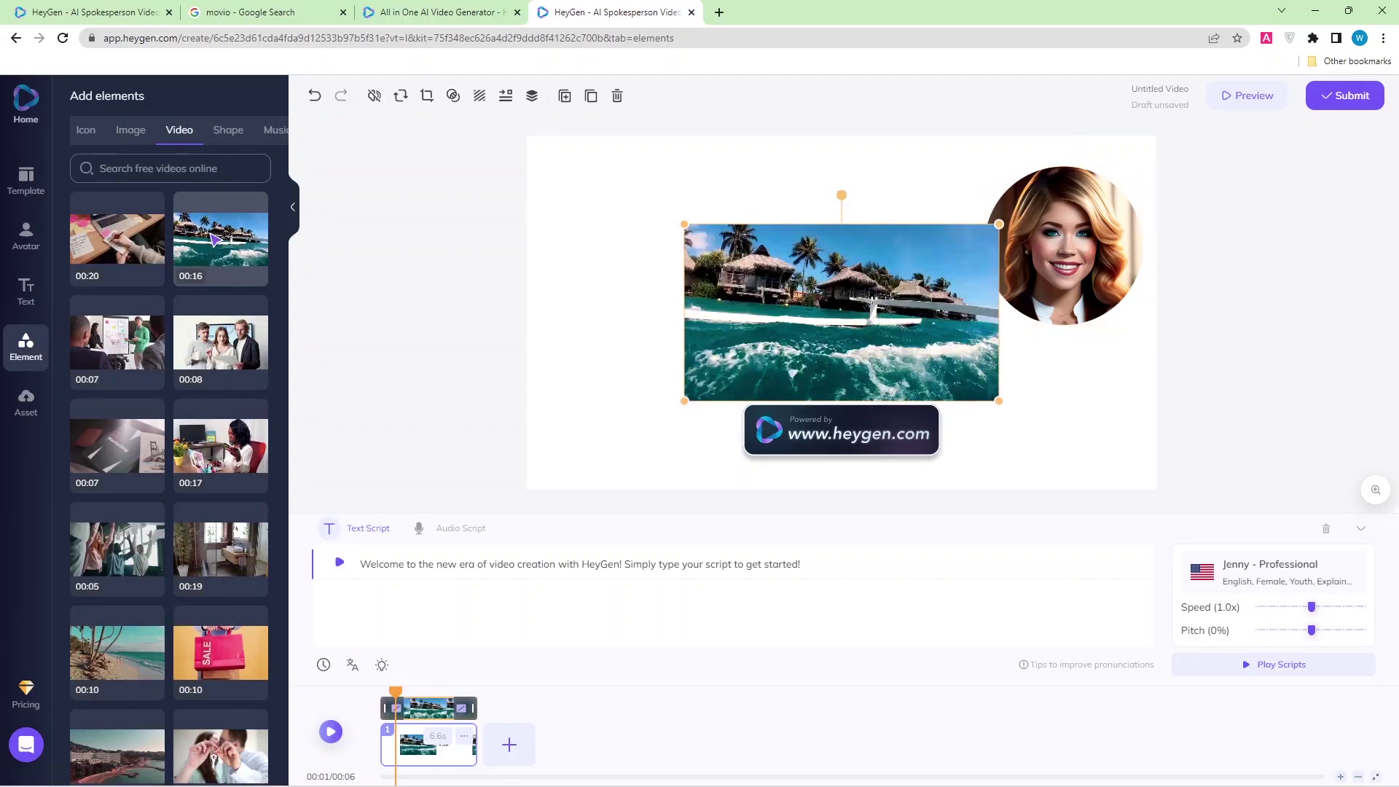
drag(812, 318, 743, 297)
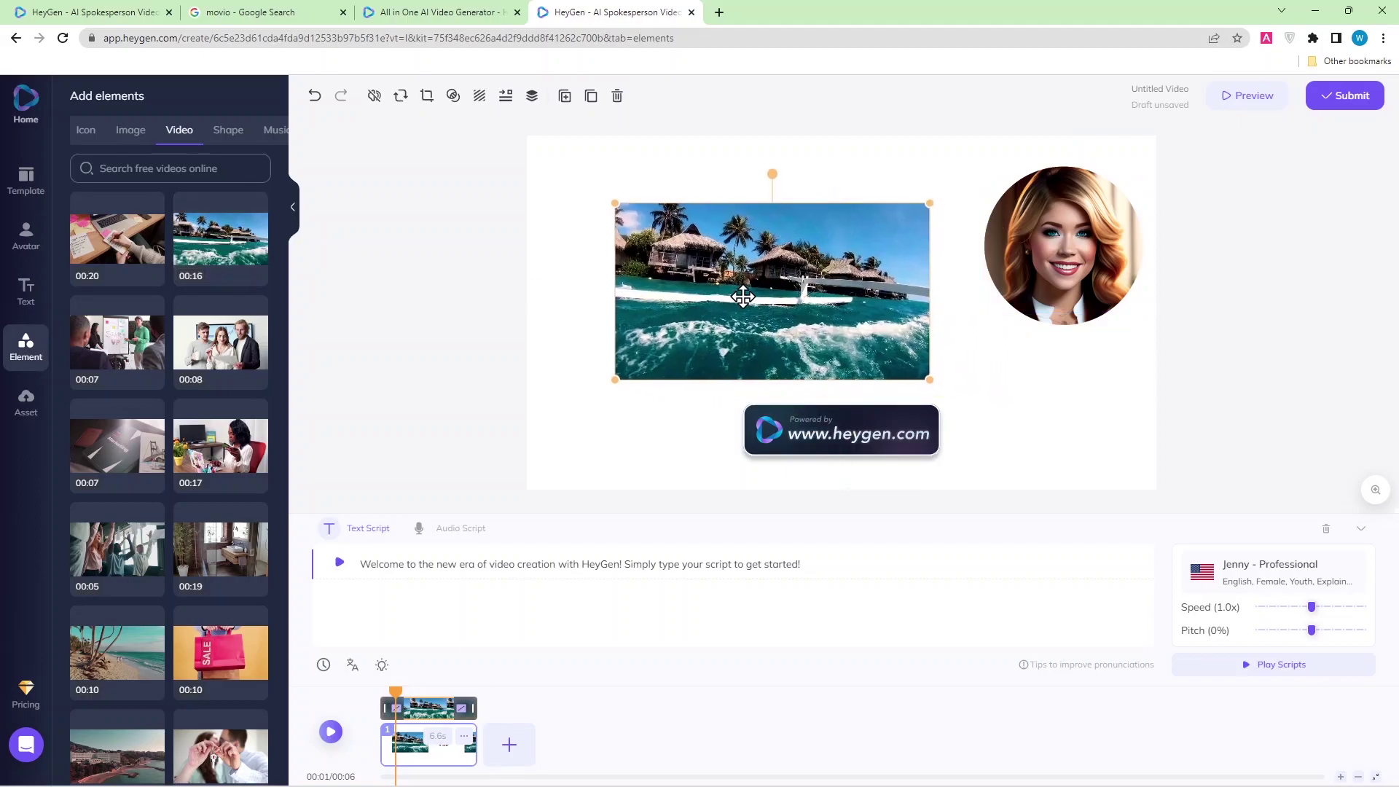
right_click(789, 309)
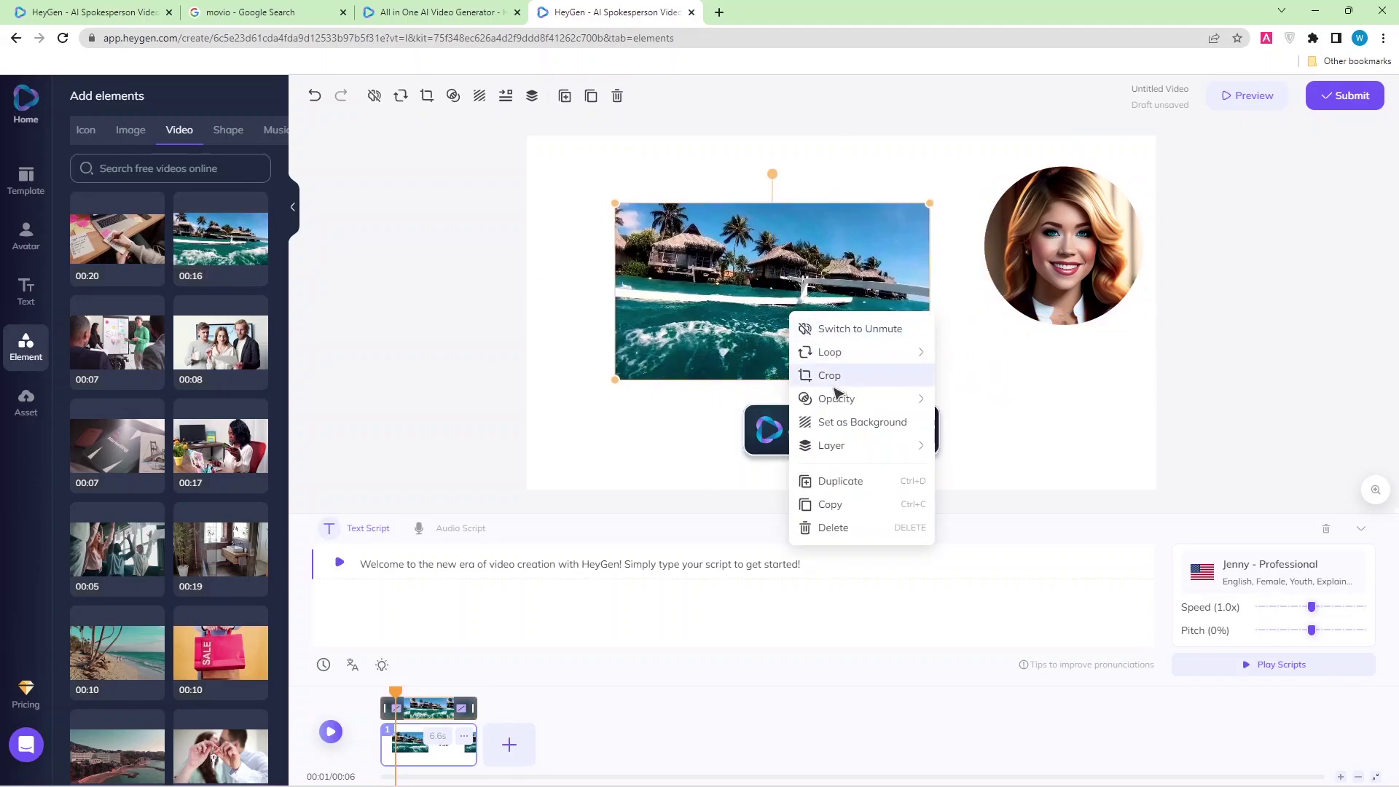
Set the ocean clip as the full-frame background, nudge the avatar lower, and preview the script.
click(860, 426)
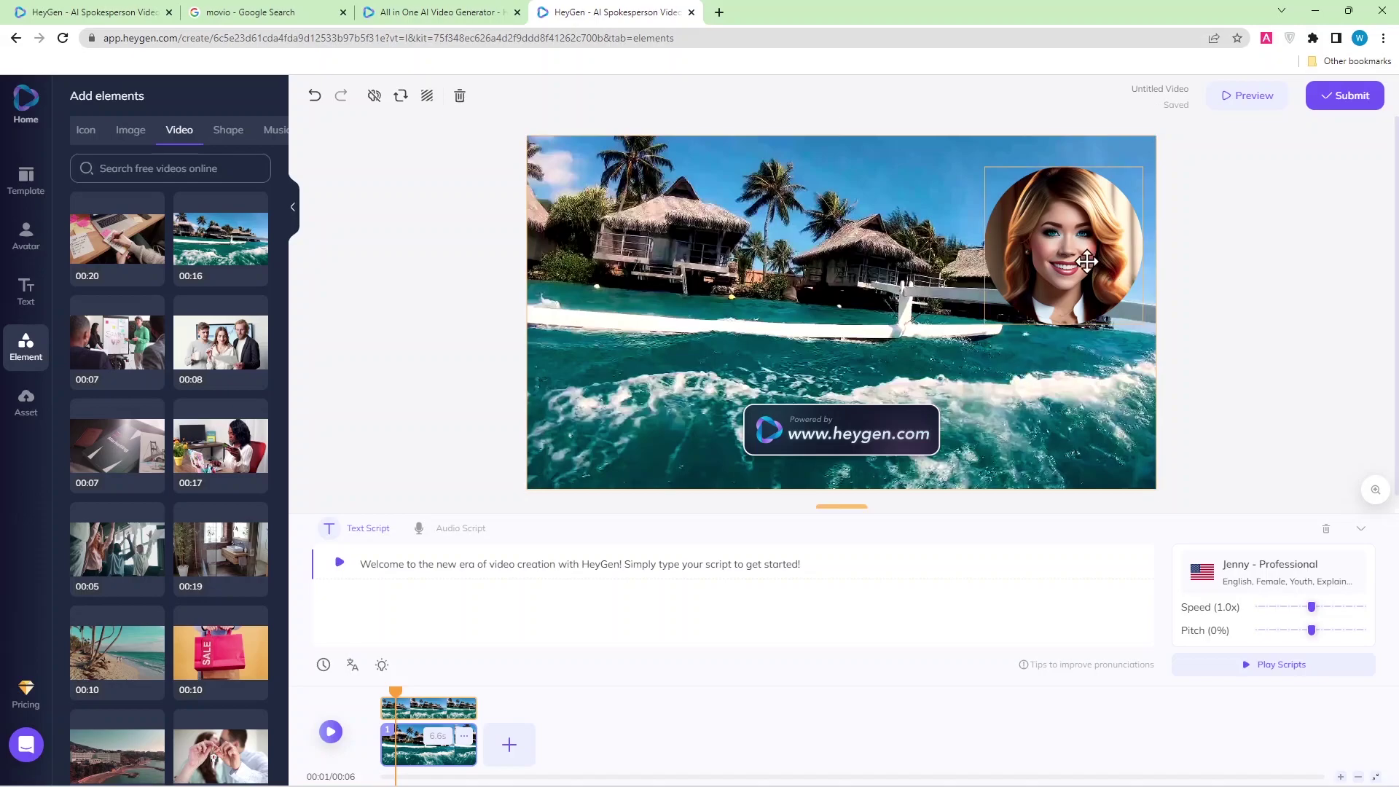
drag(1087, 261, 1089, 275)
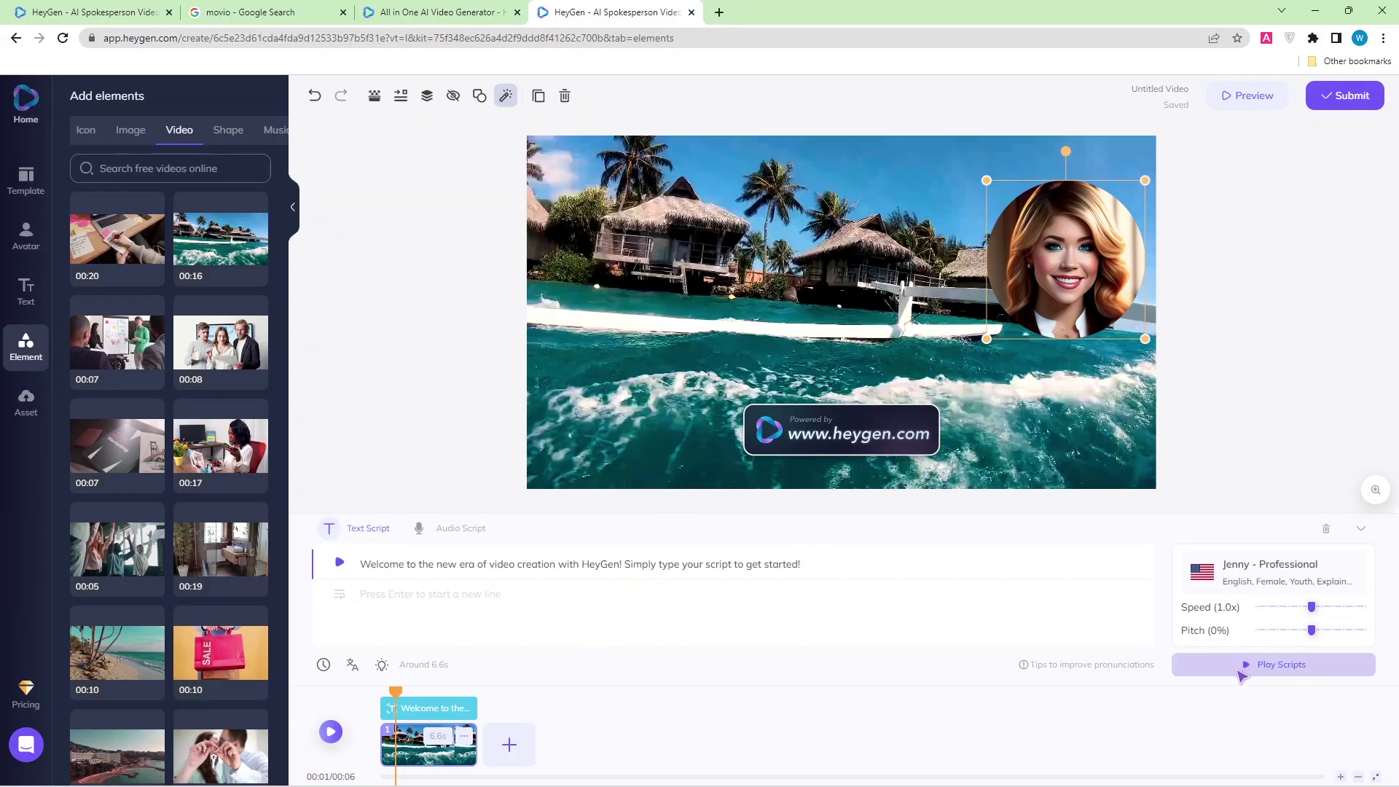
click(1264, 671)
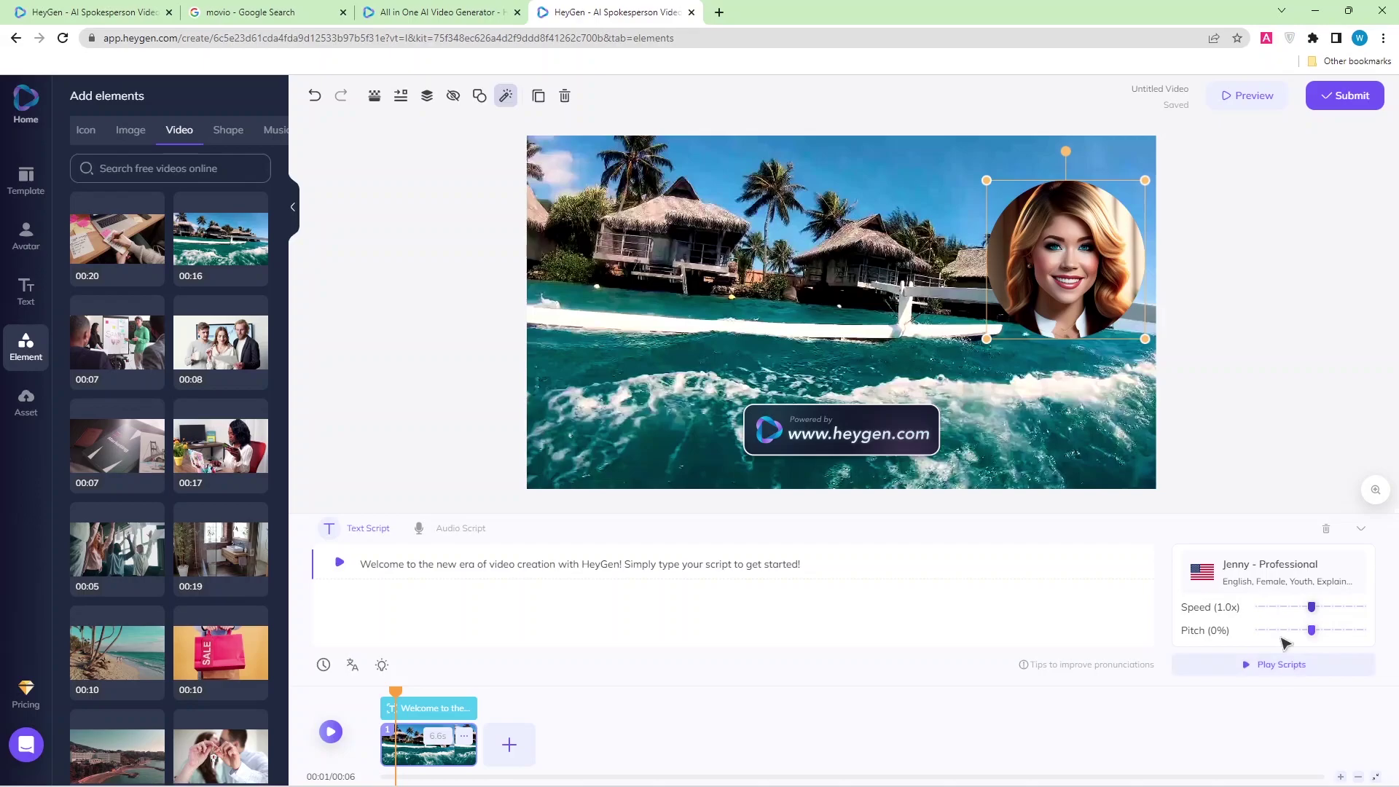
Submit the video, confirm spending credits, and wait for rendering to reach 100%.
click(1338, 99)
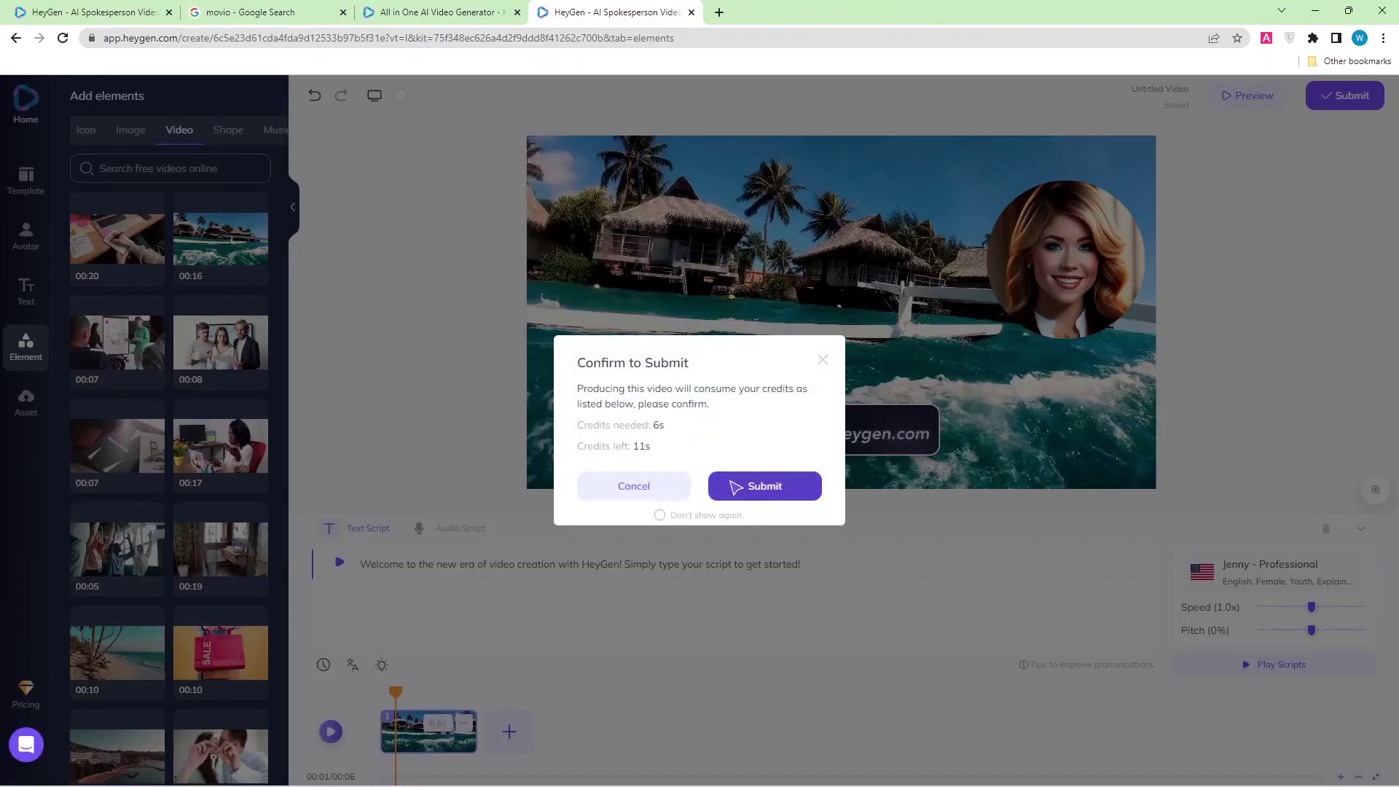
click(751, 494)
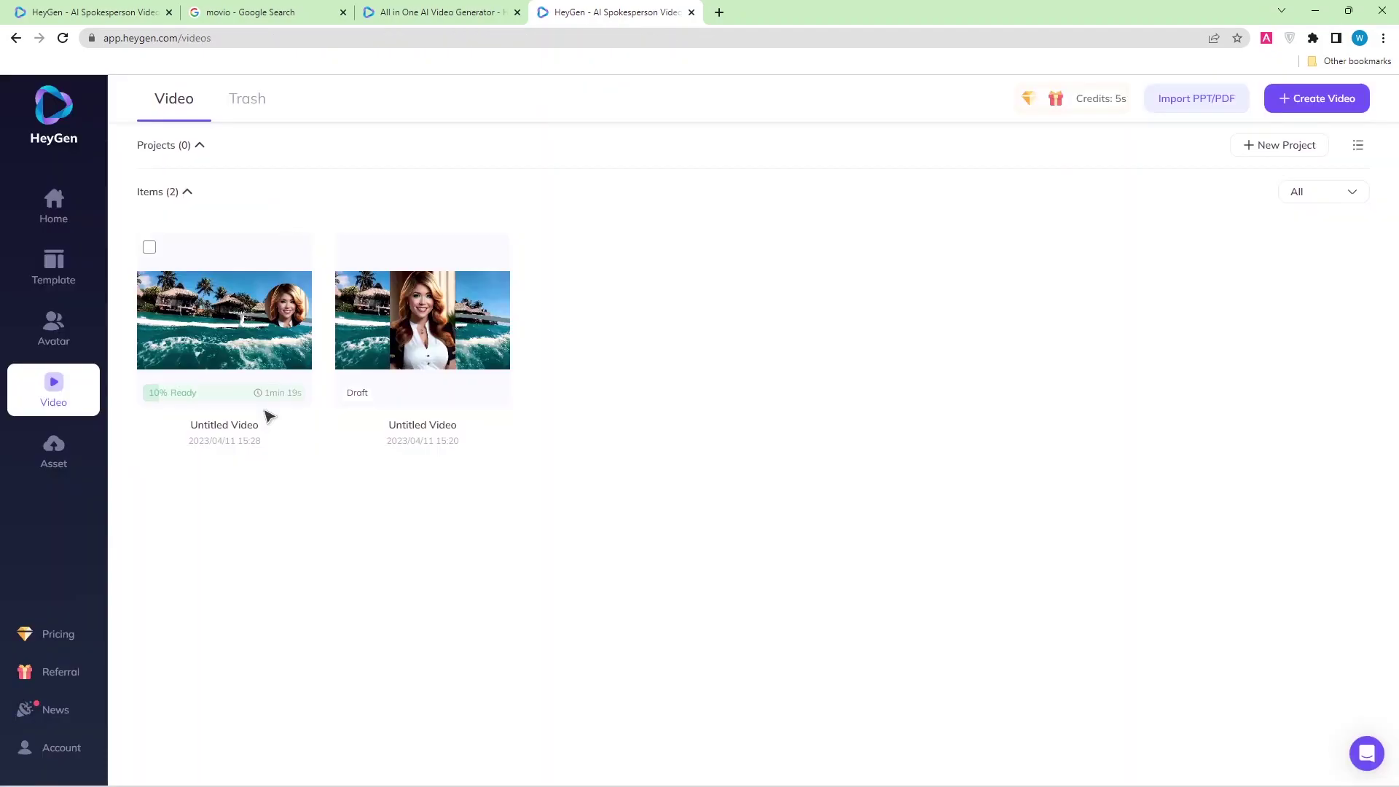
mouse_move(266, 411)
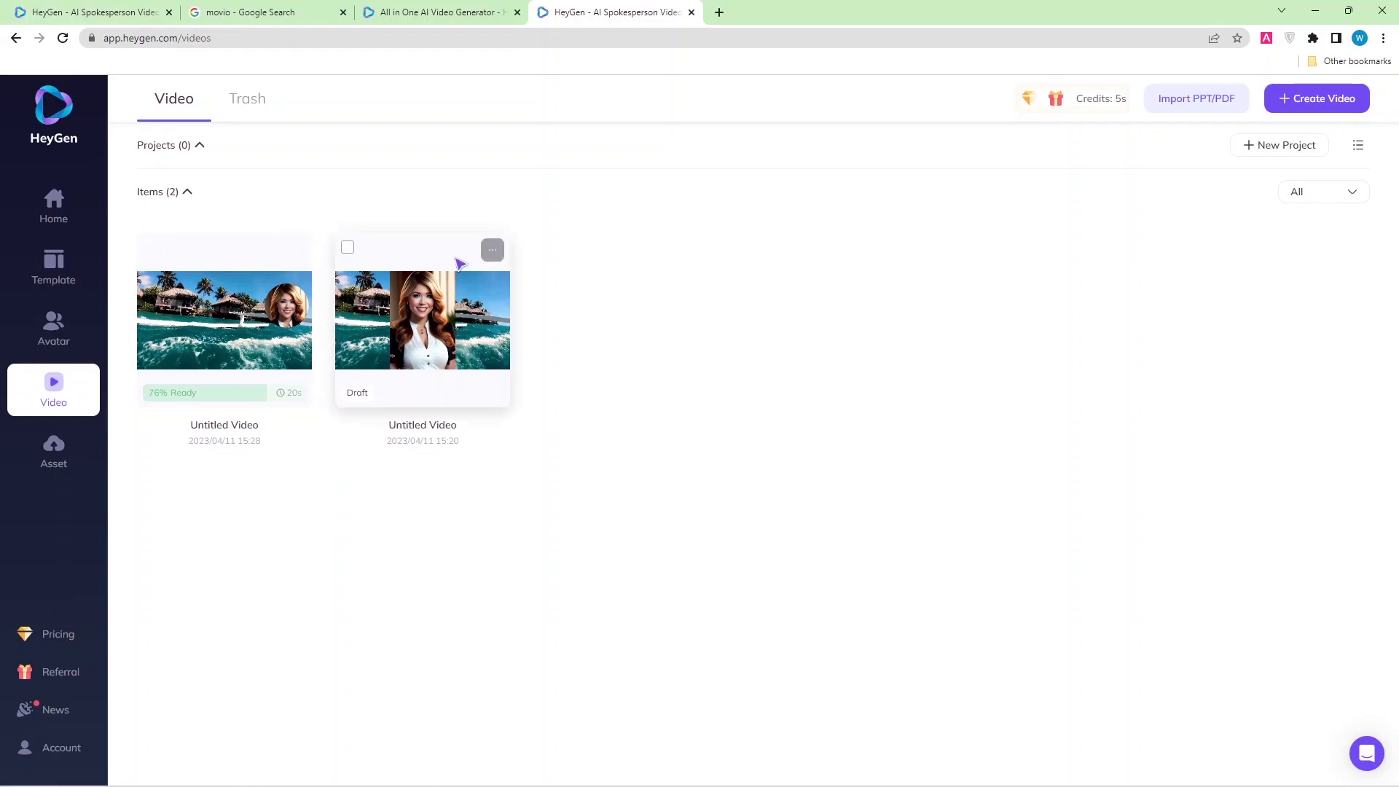
mouse_move(1269, 102)
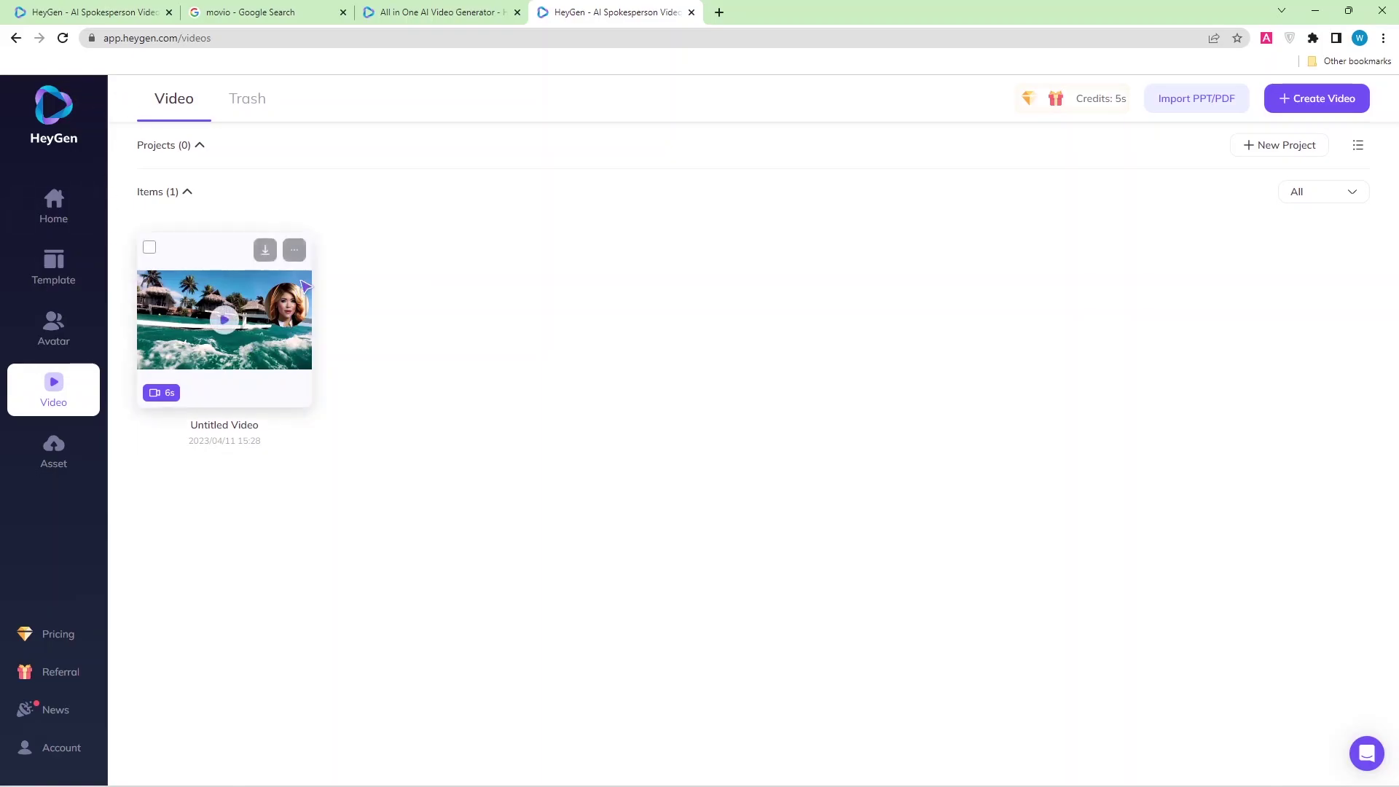
Download the rendered video as an .mp4, play it in Media Player, then close the player.
click(267, 250)
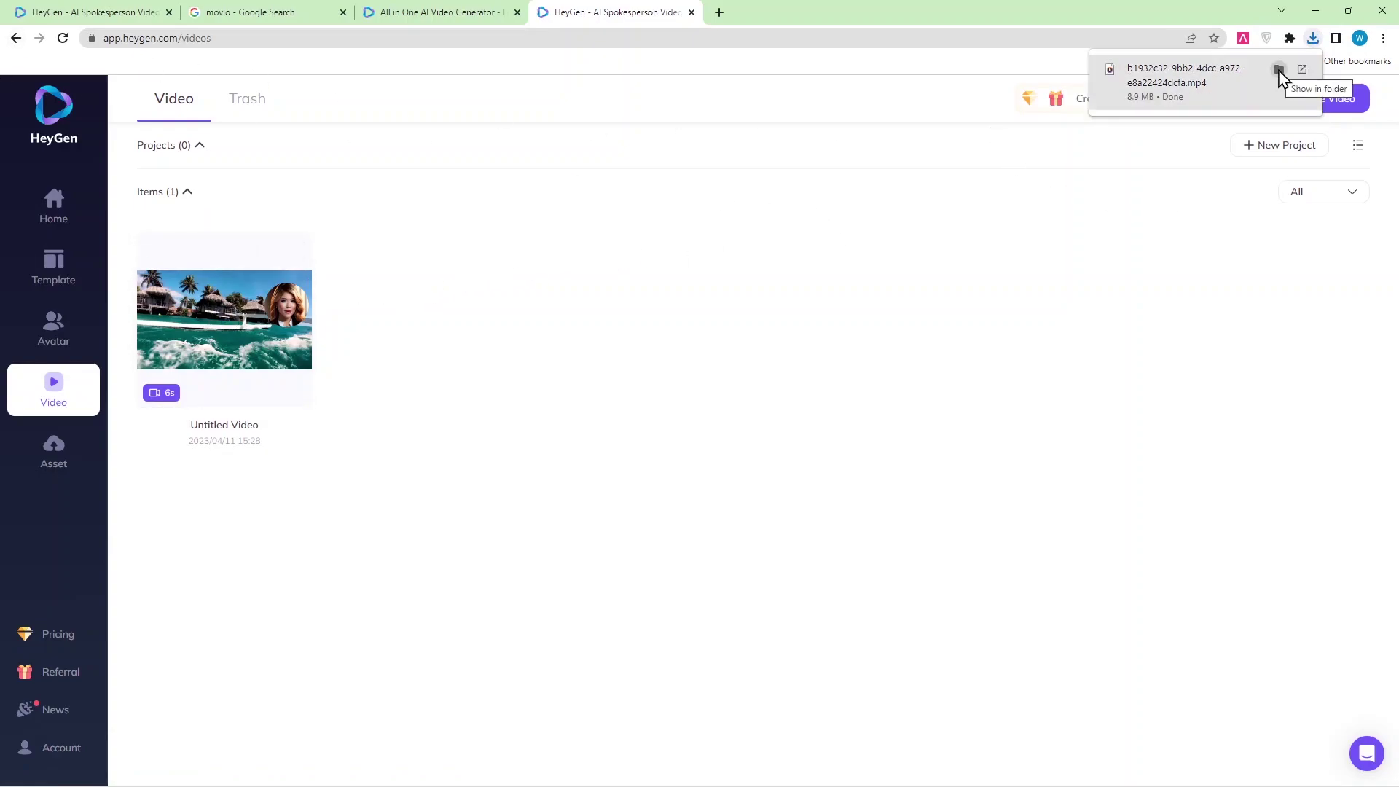
click(1217, 78)
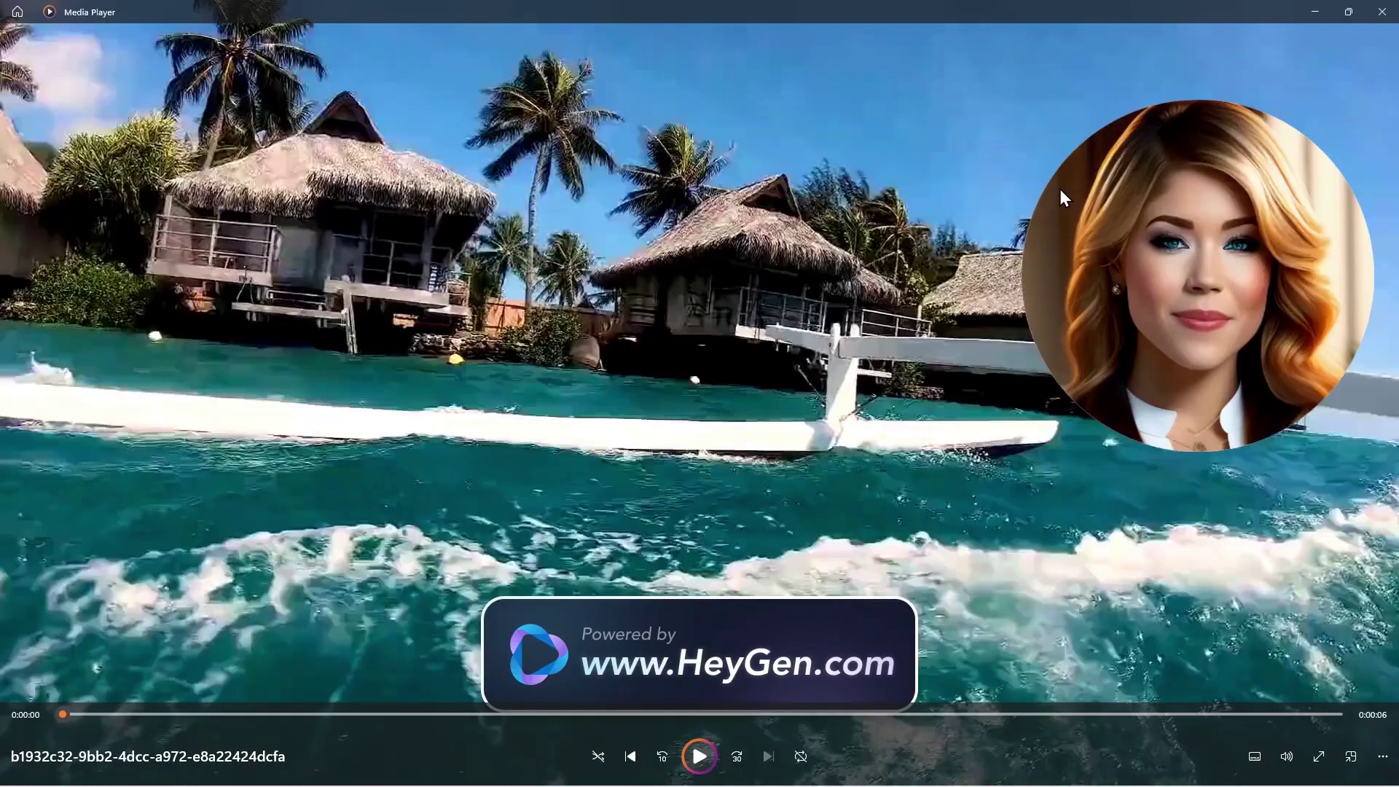
click(1382, 12)
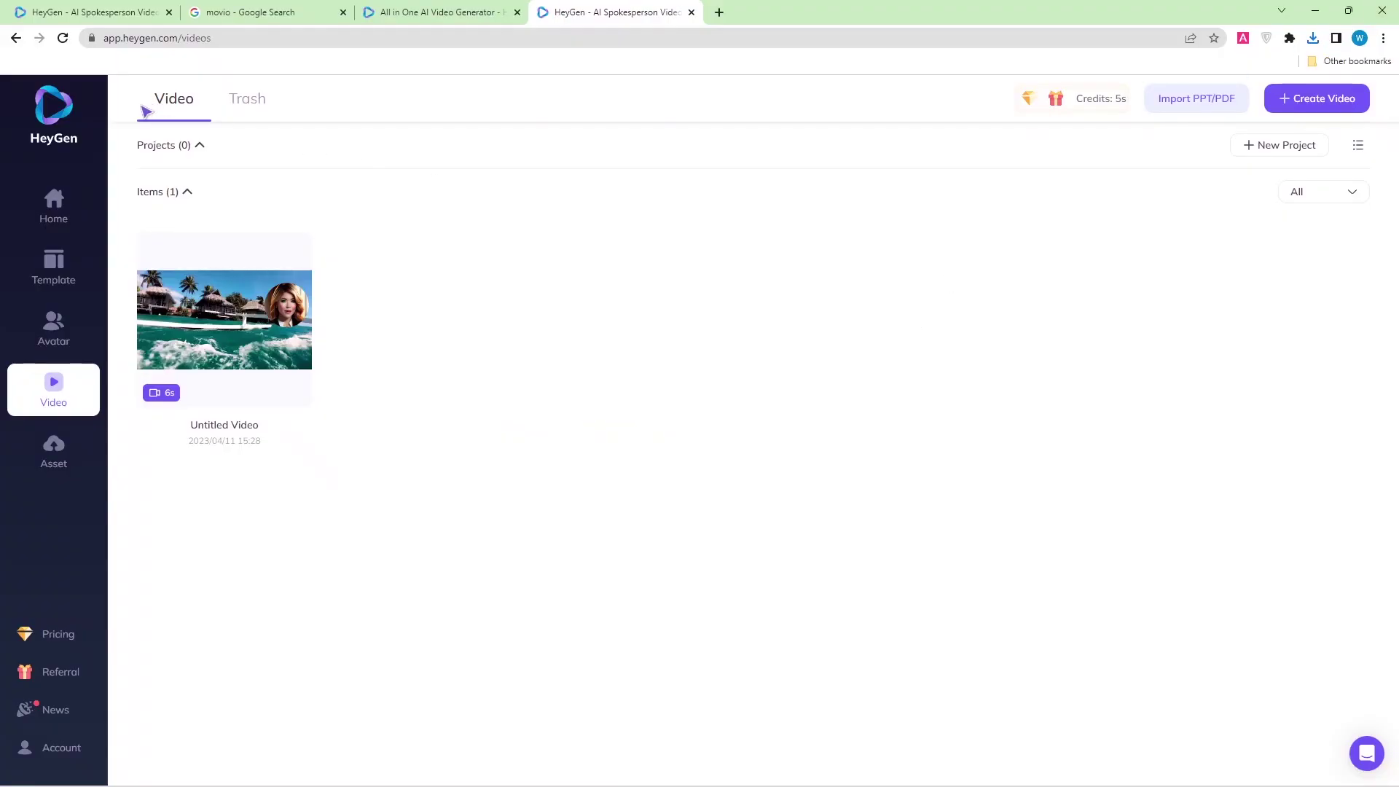
Go from Home to the Avatar page and start the 'Create Avatar Lite in 5 minutes' setup.
click(52, 204)
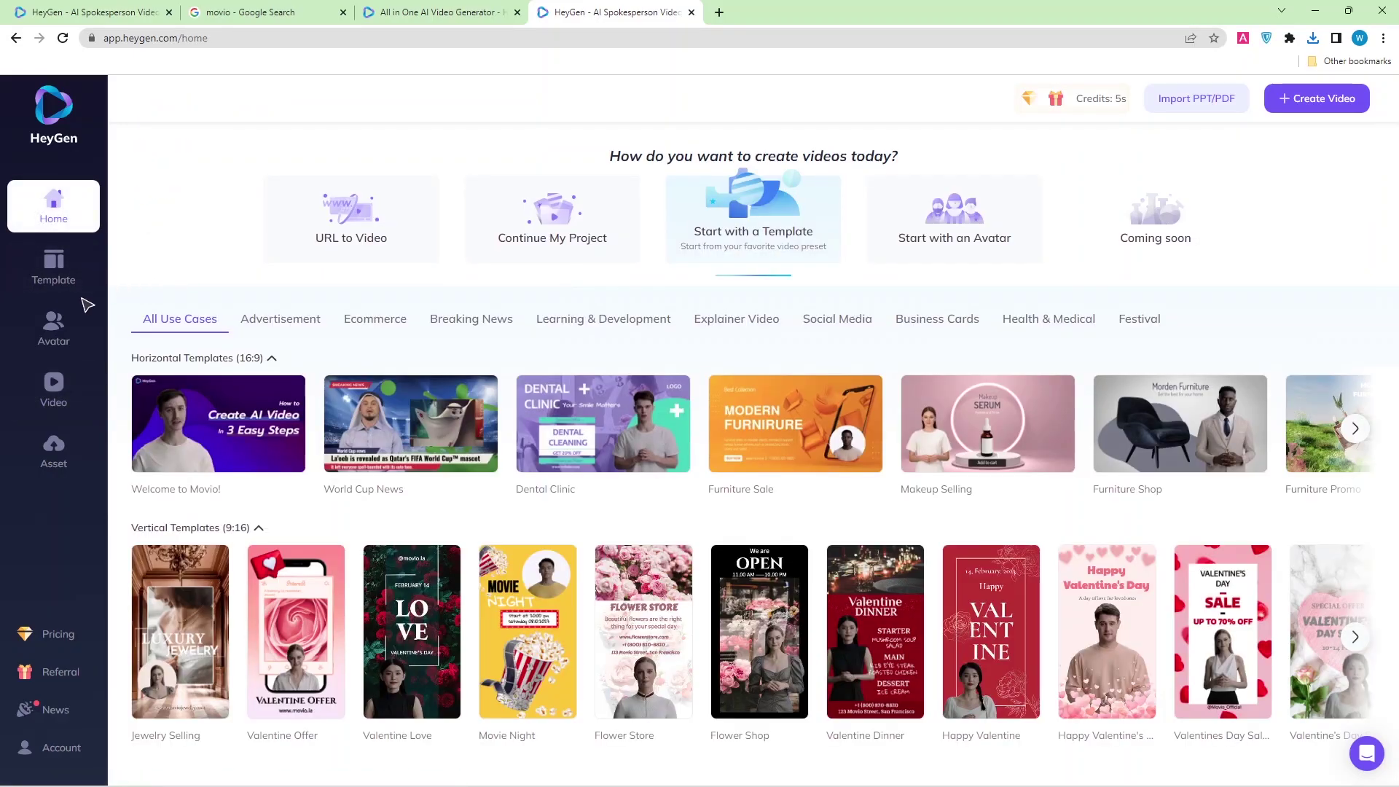
click(58, 326)
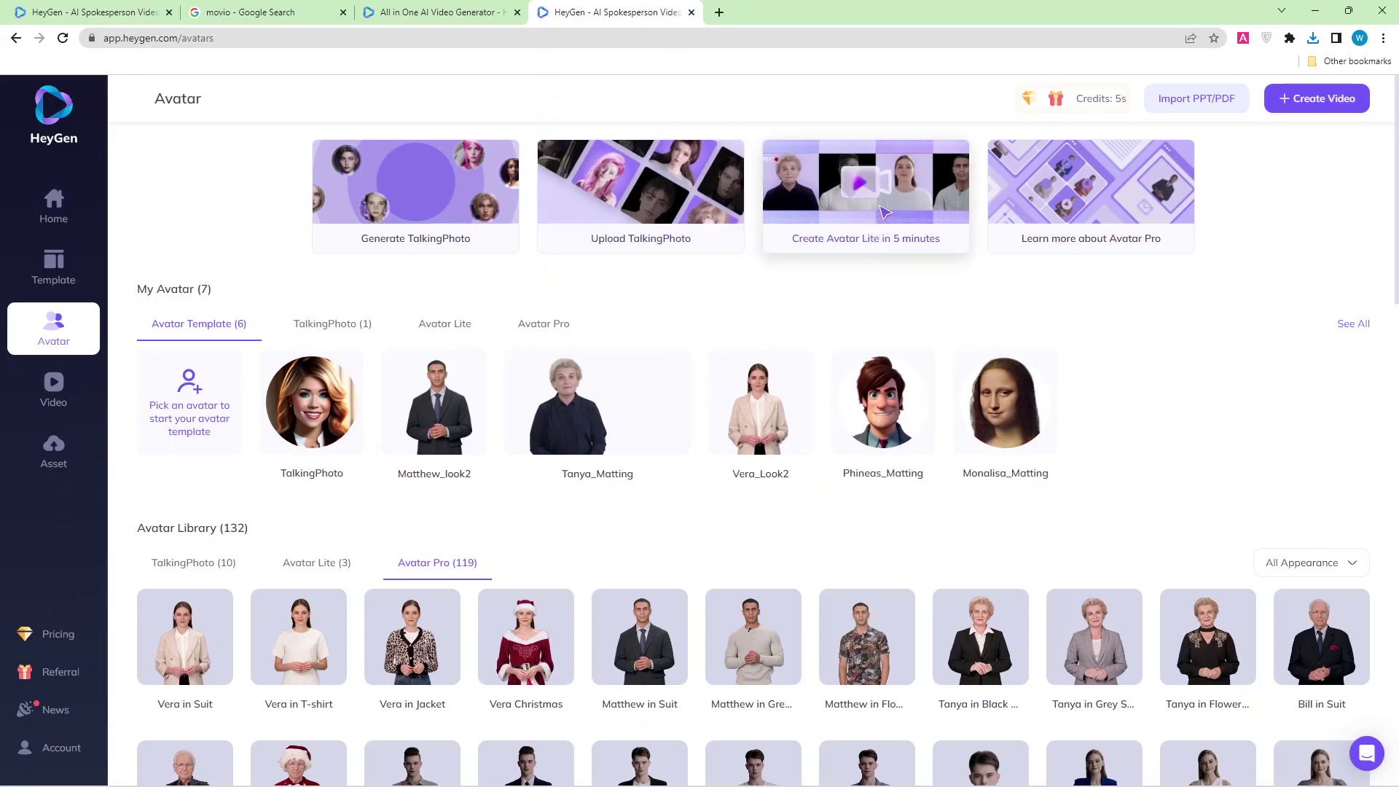
click(884, 212)
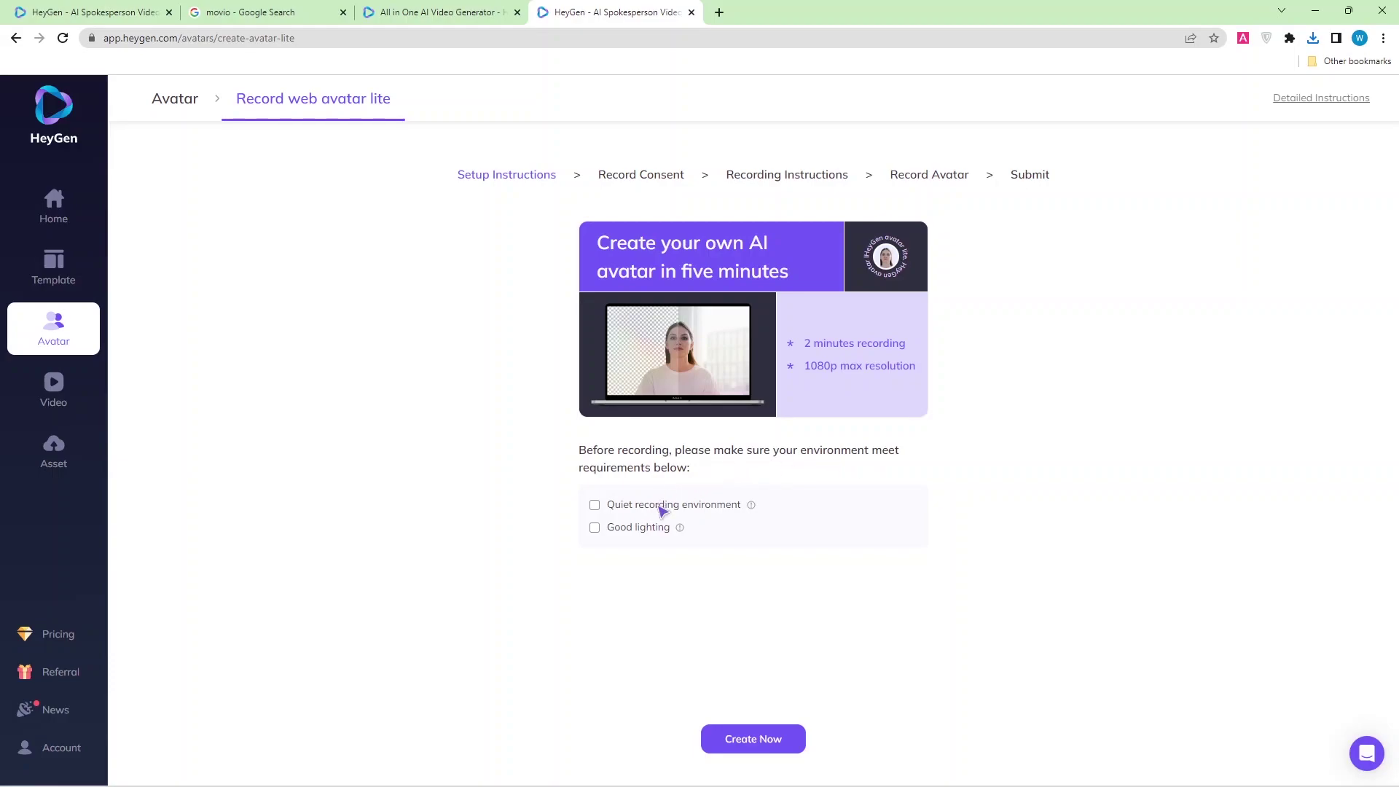
Confirm the quiet-environment and good-lighting requirements and proceed with Create Now.
click(631, 509)
click(640, 529)
click(774, 738)
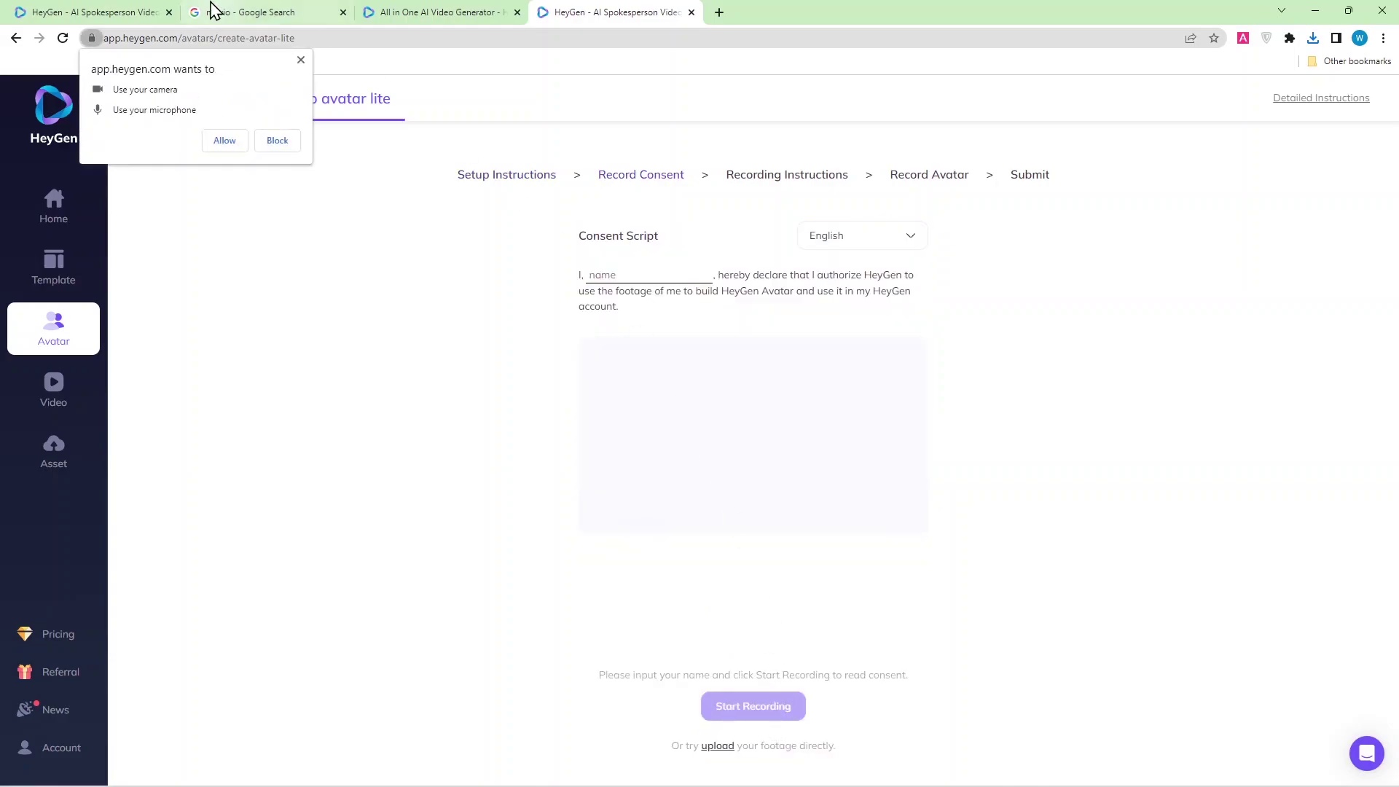
Allow camera and microphone access and enter your name in the consent script.
click(222, 142)
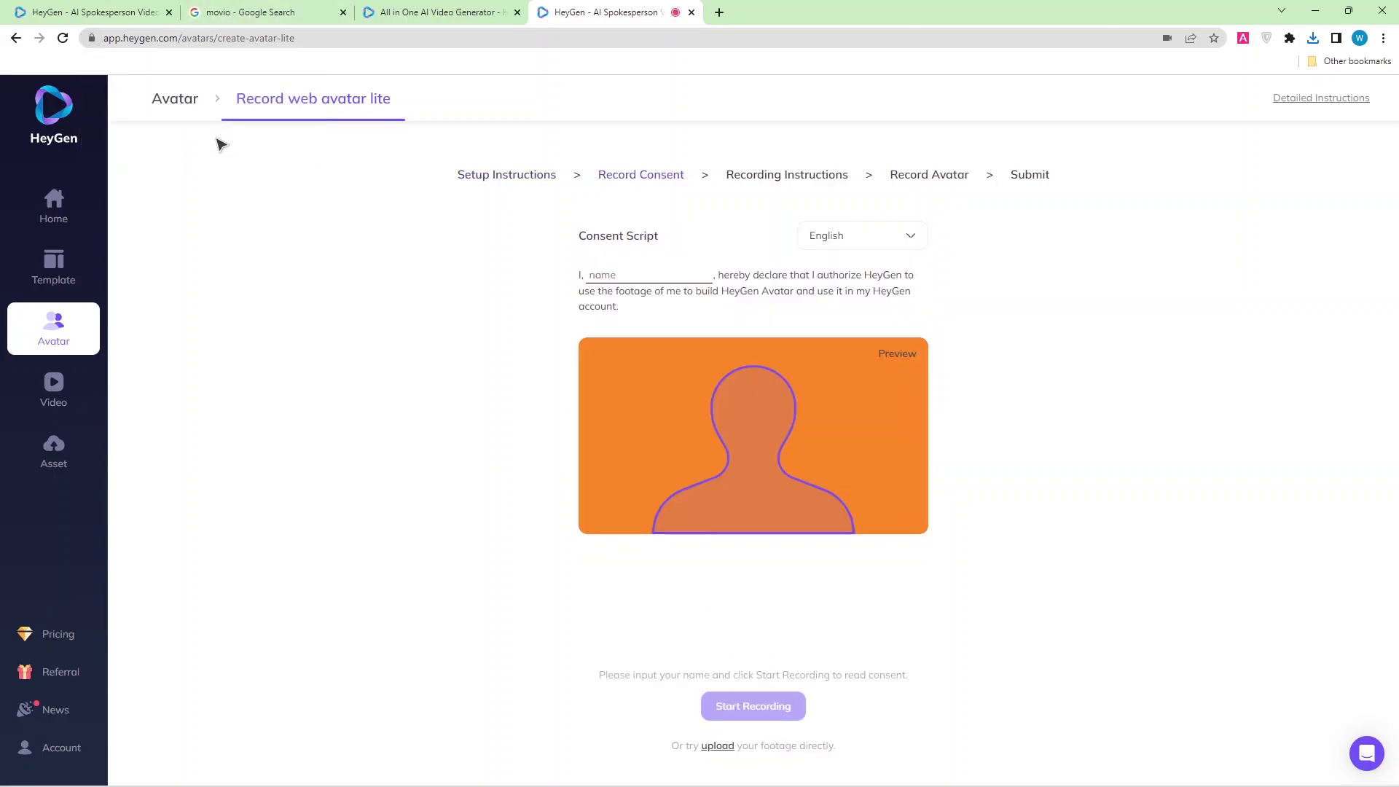
click(639, 274)
text(Rick)
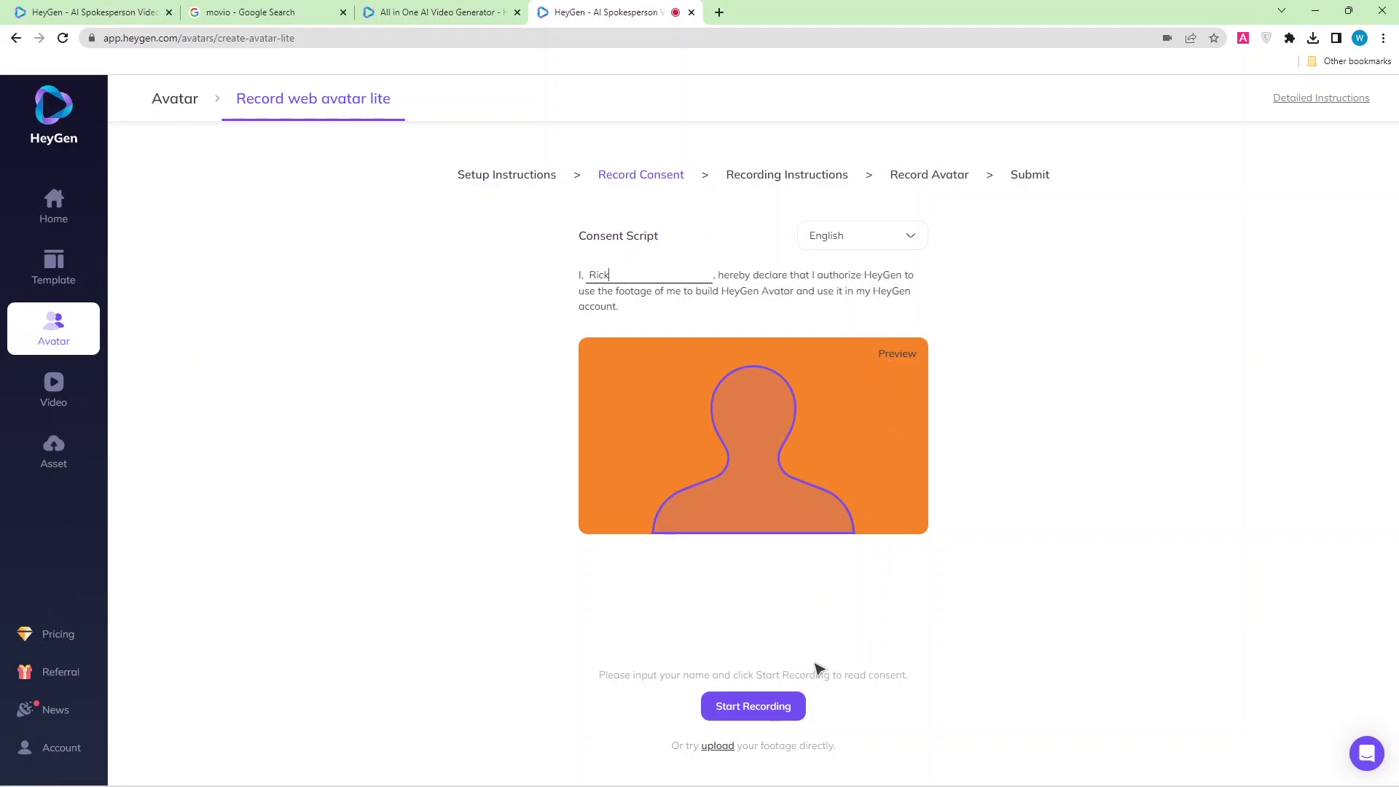
Upload an existing video file from the Premiere Pro 15.0 folder as consent footage.
click(717, 746)
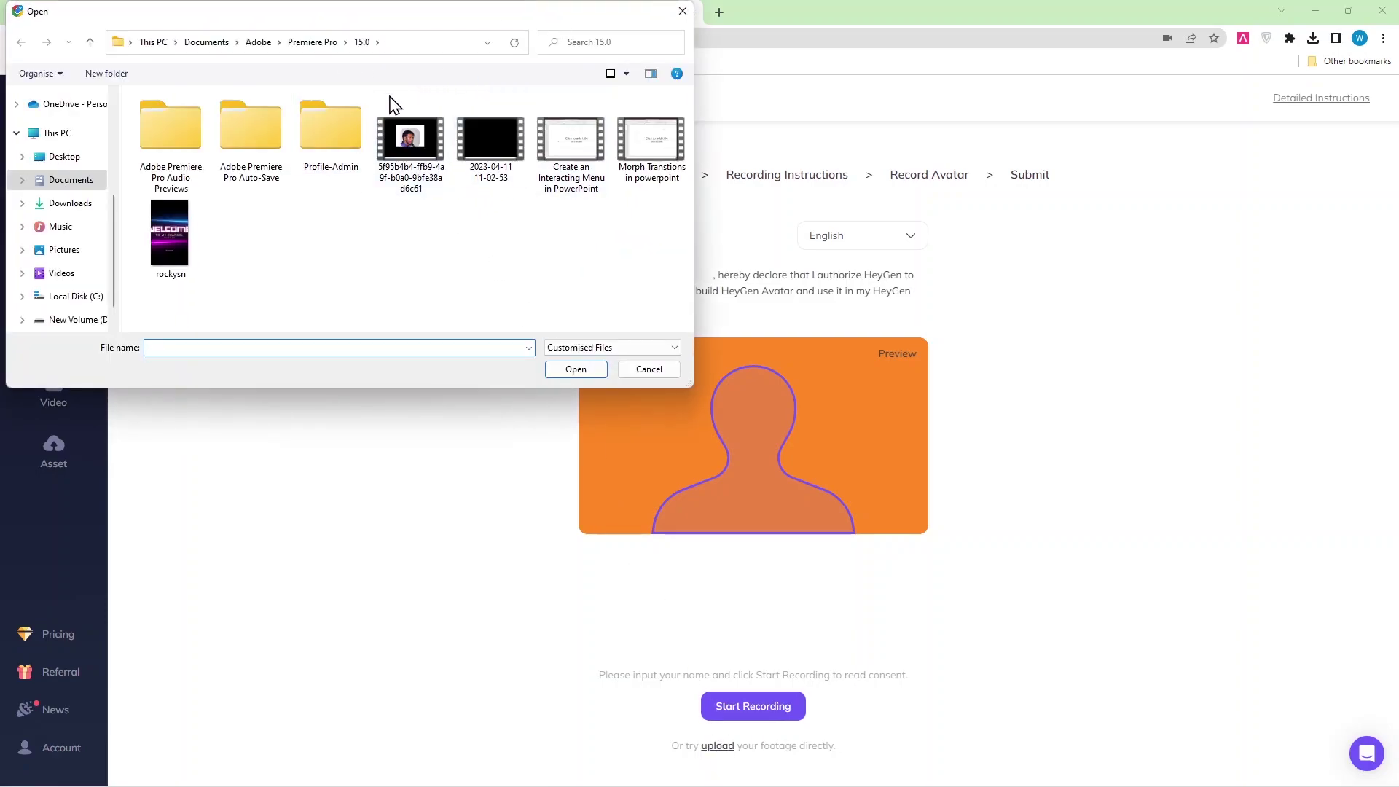
click(416, 143)
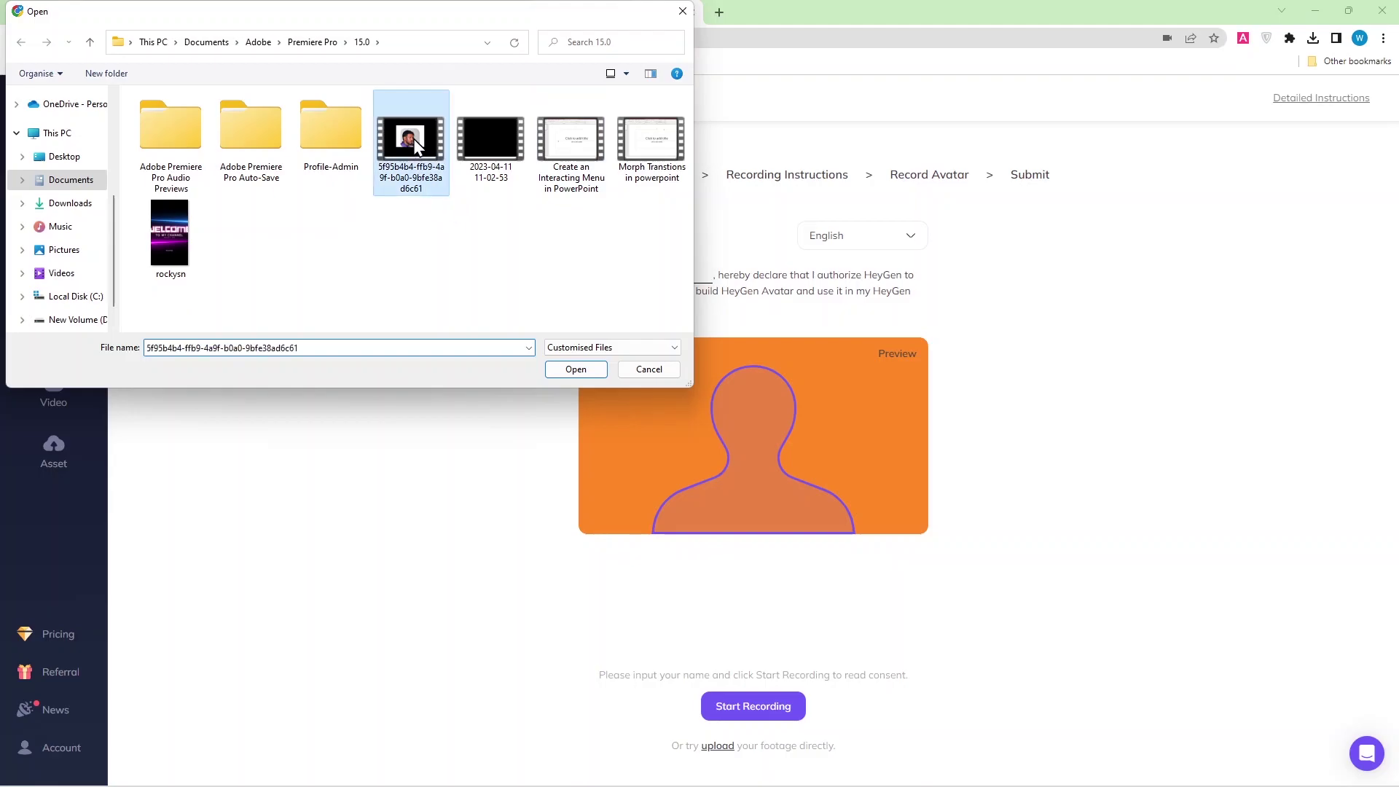
click(572, 371)
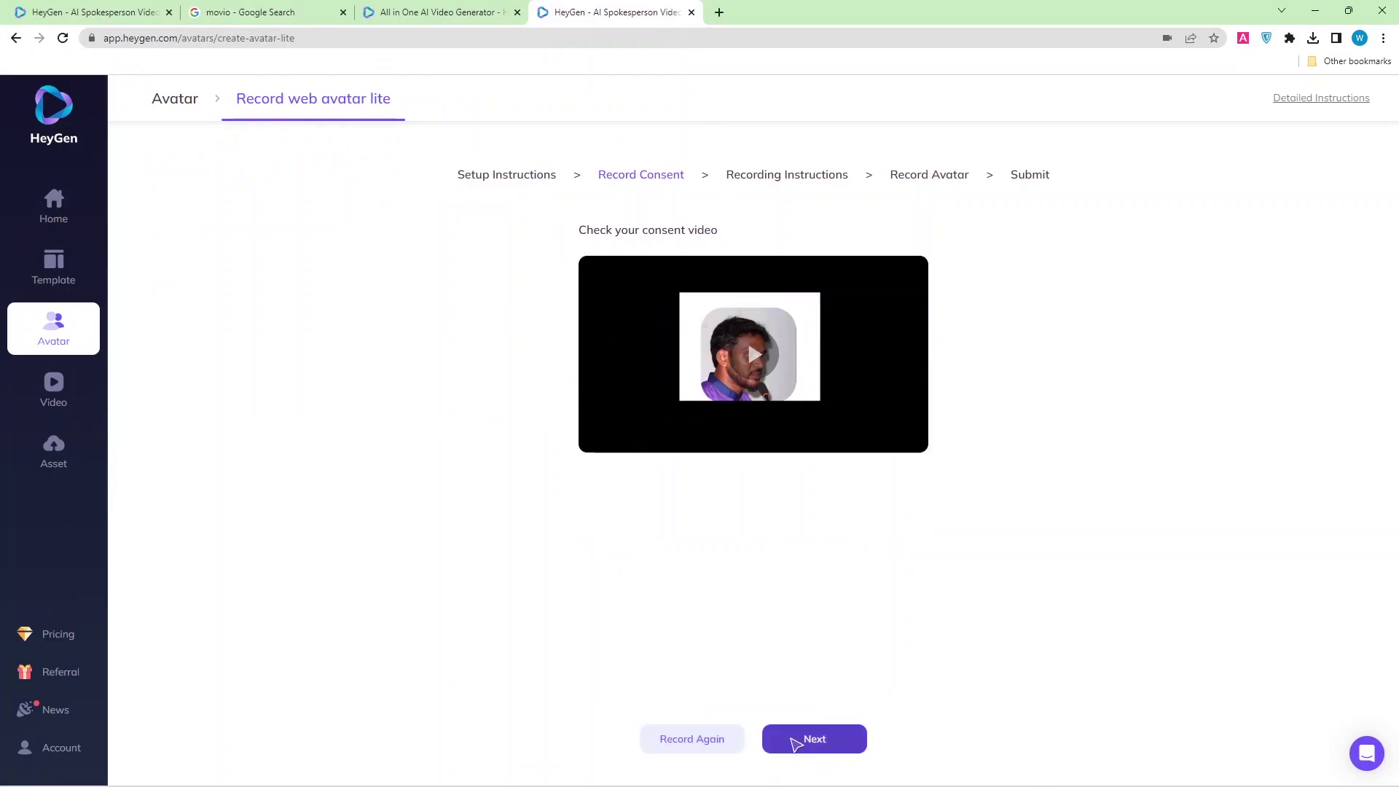
Watch the recording instructions video, move on to Record Avatar, and briefly preview the script.
click(796, 742)
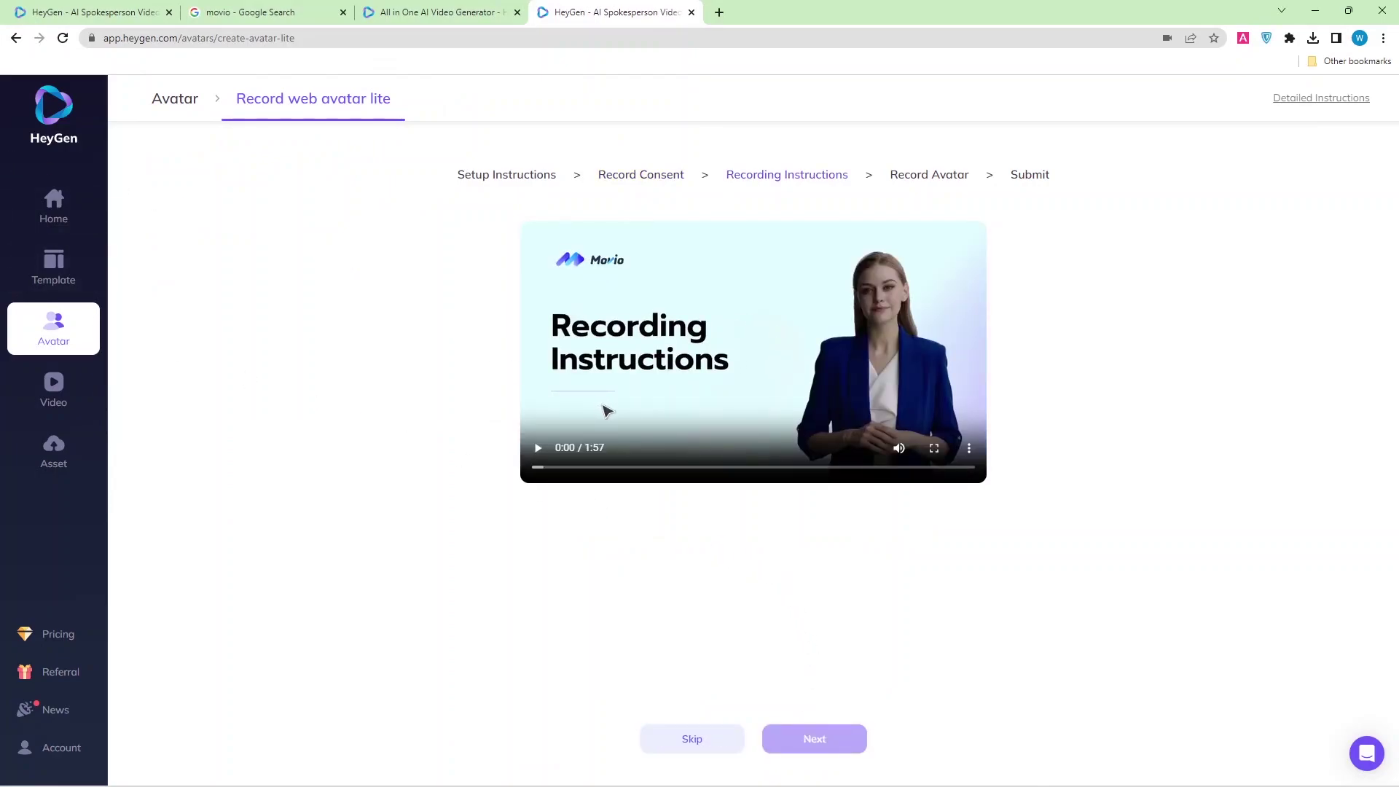
click(538, 449)
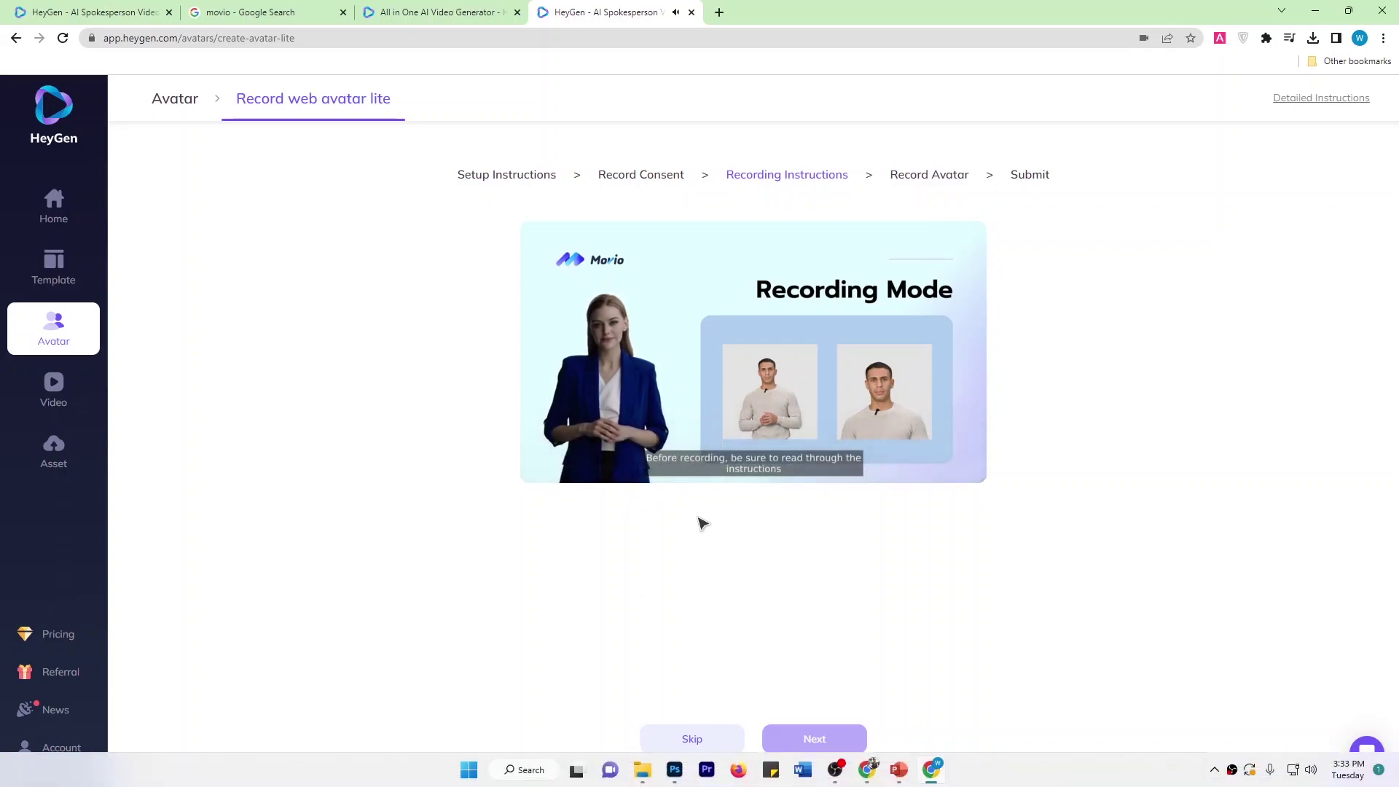
click(714, 749)
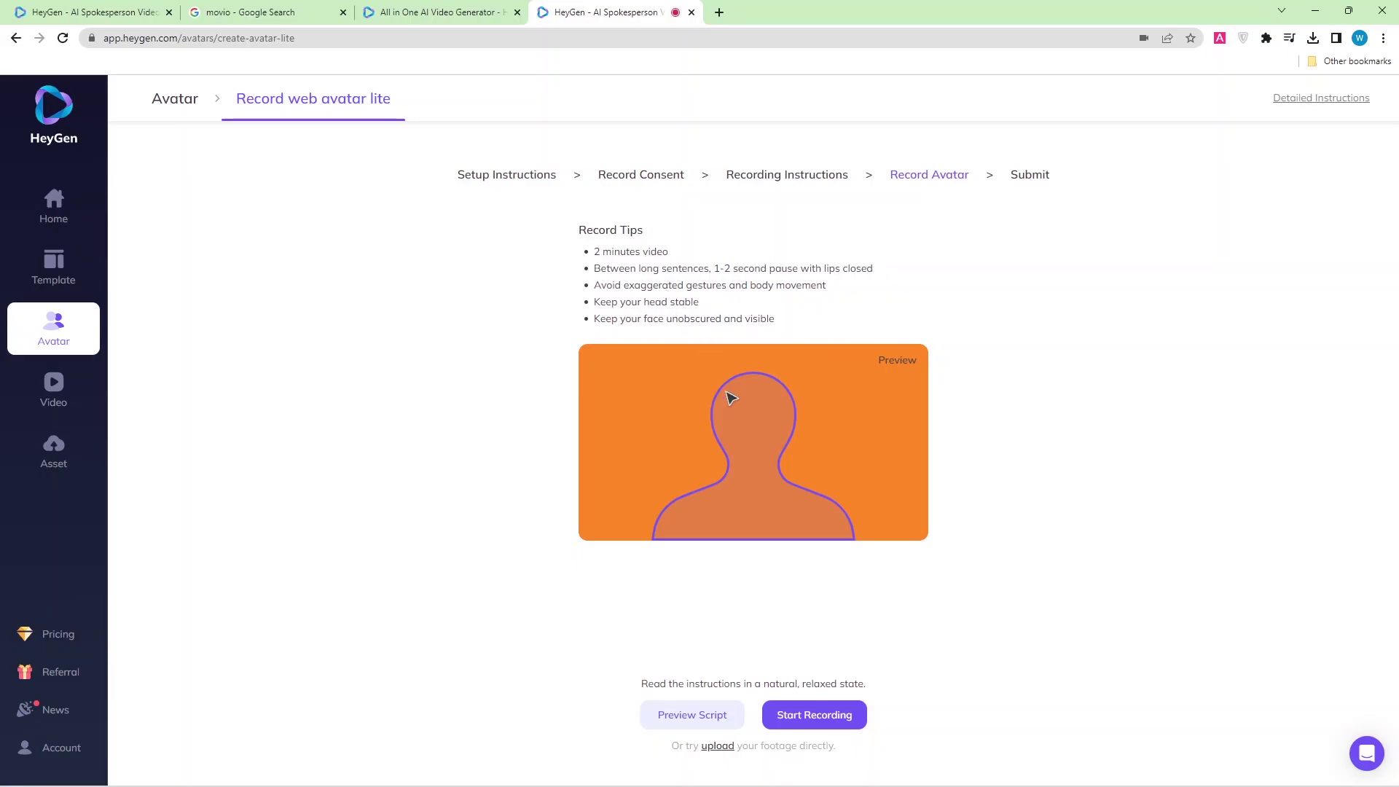
click(712, 715)
click(1026, 222)
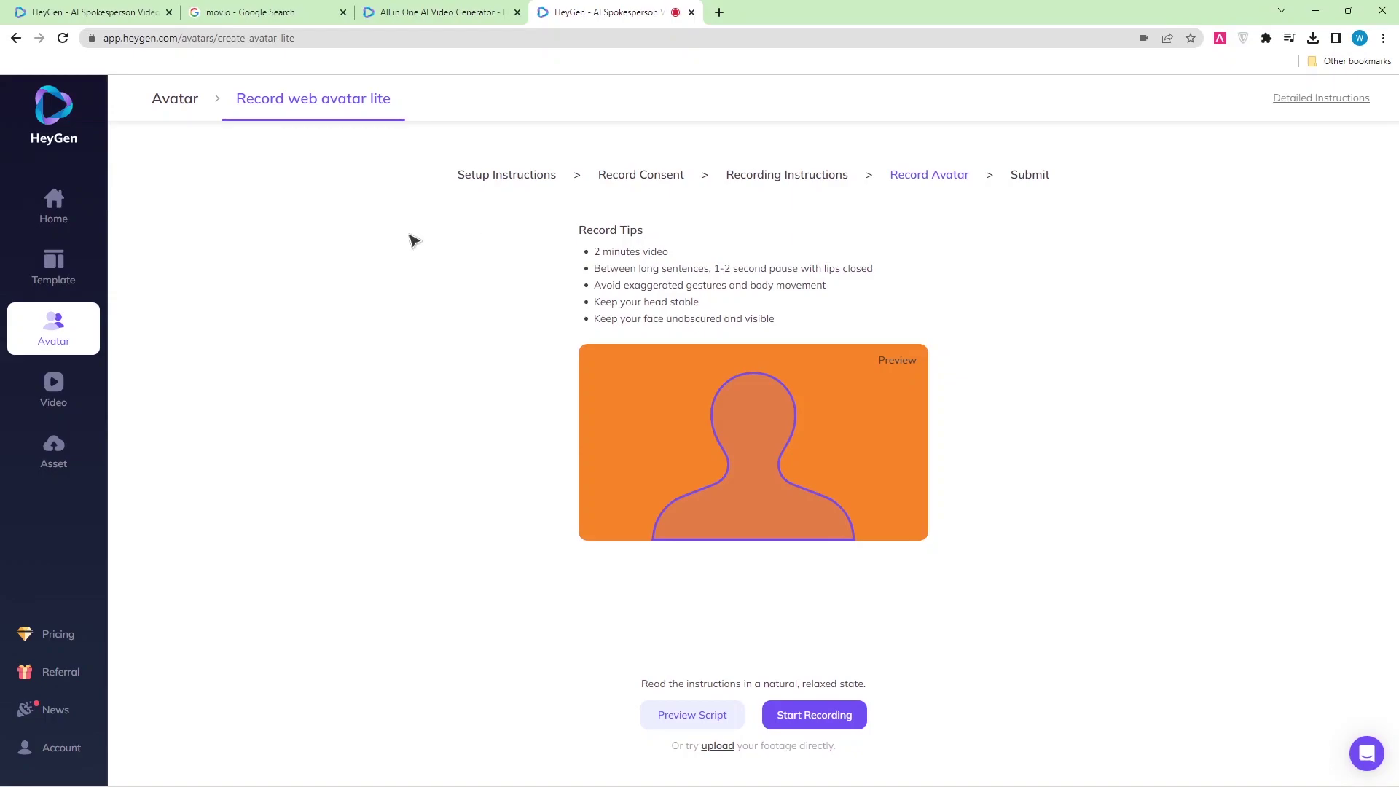
Leave the wizard for the Videos page, accepting the loss of unsaved changes.
click(54, 402)
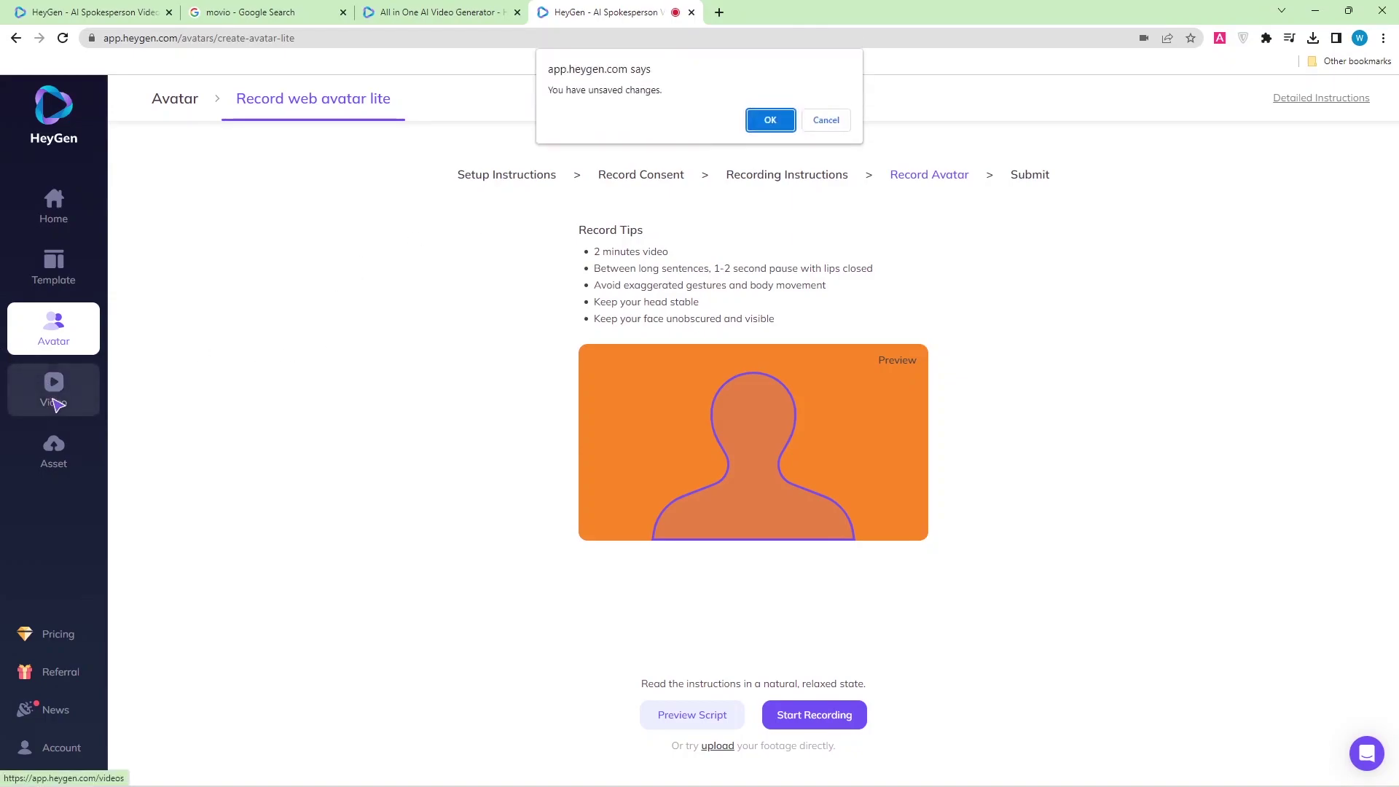
click(770, 121)
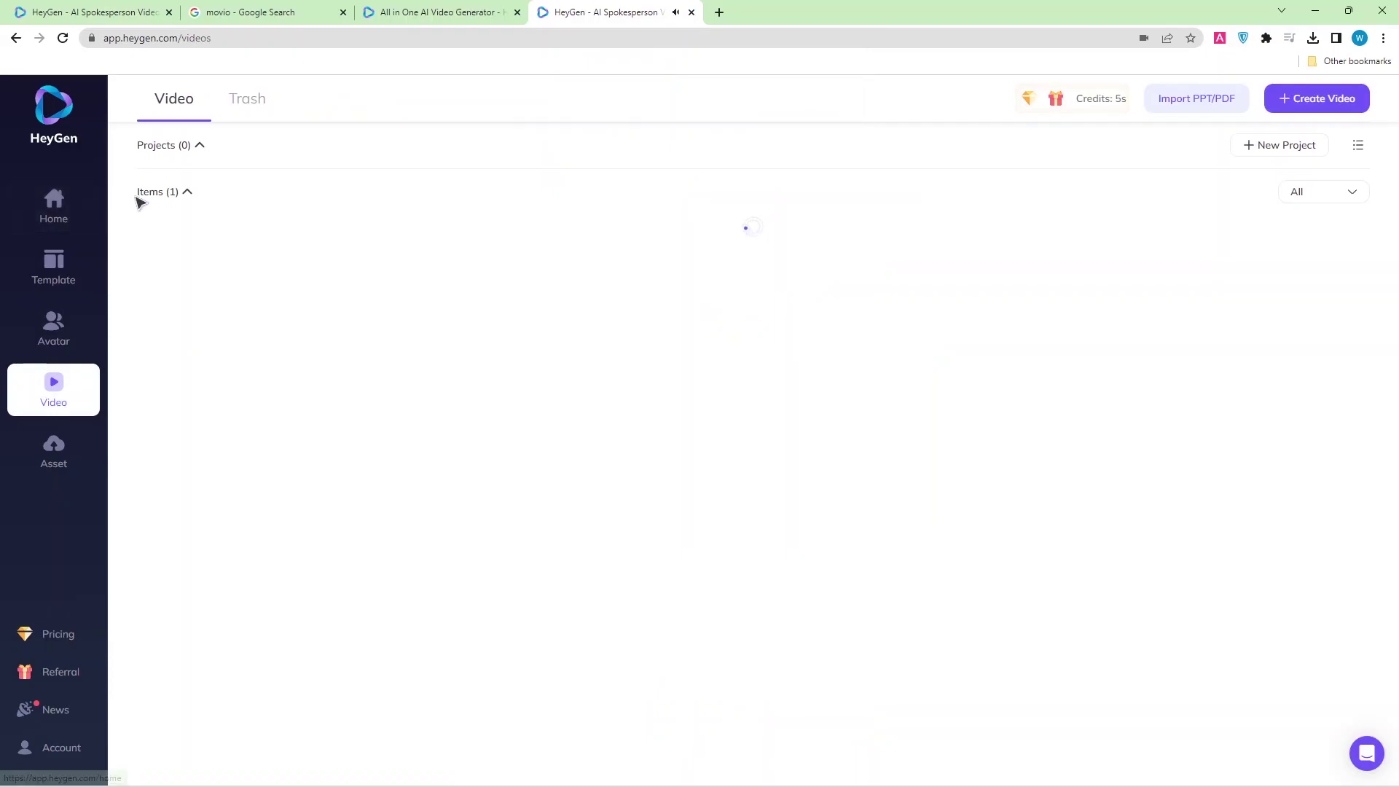
mouse_move(228, 312)
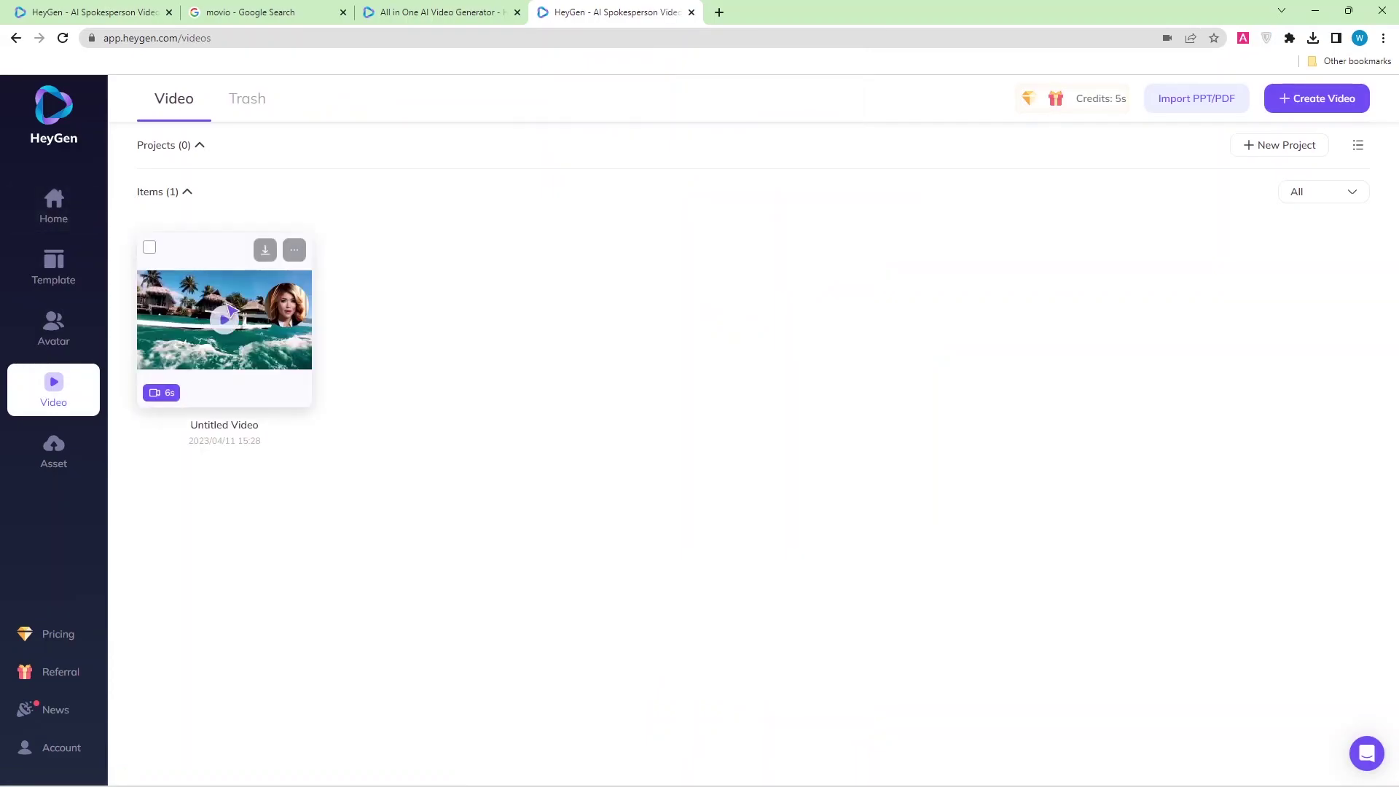